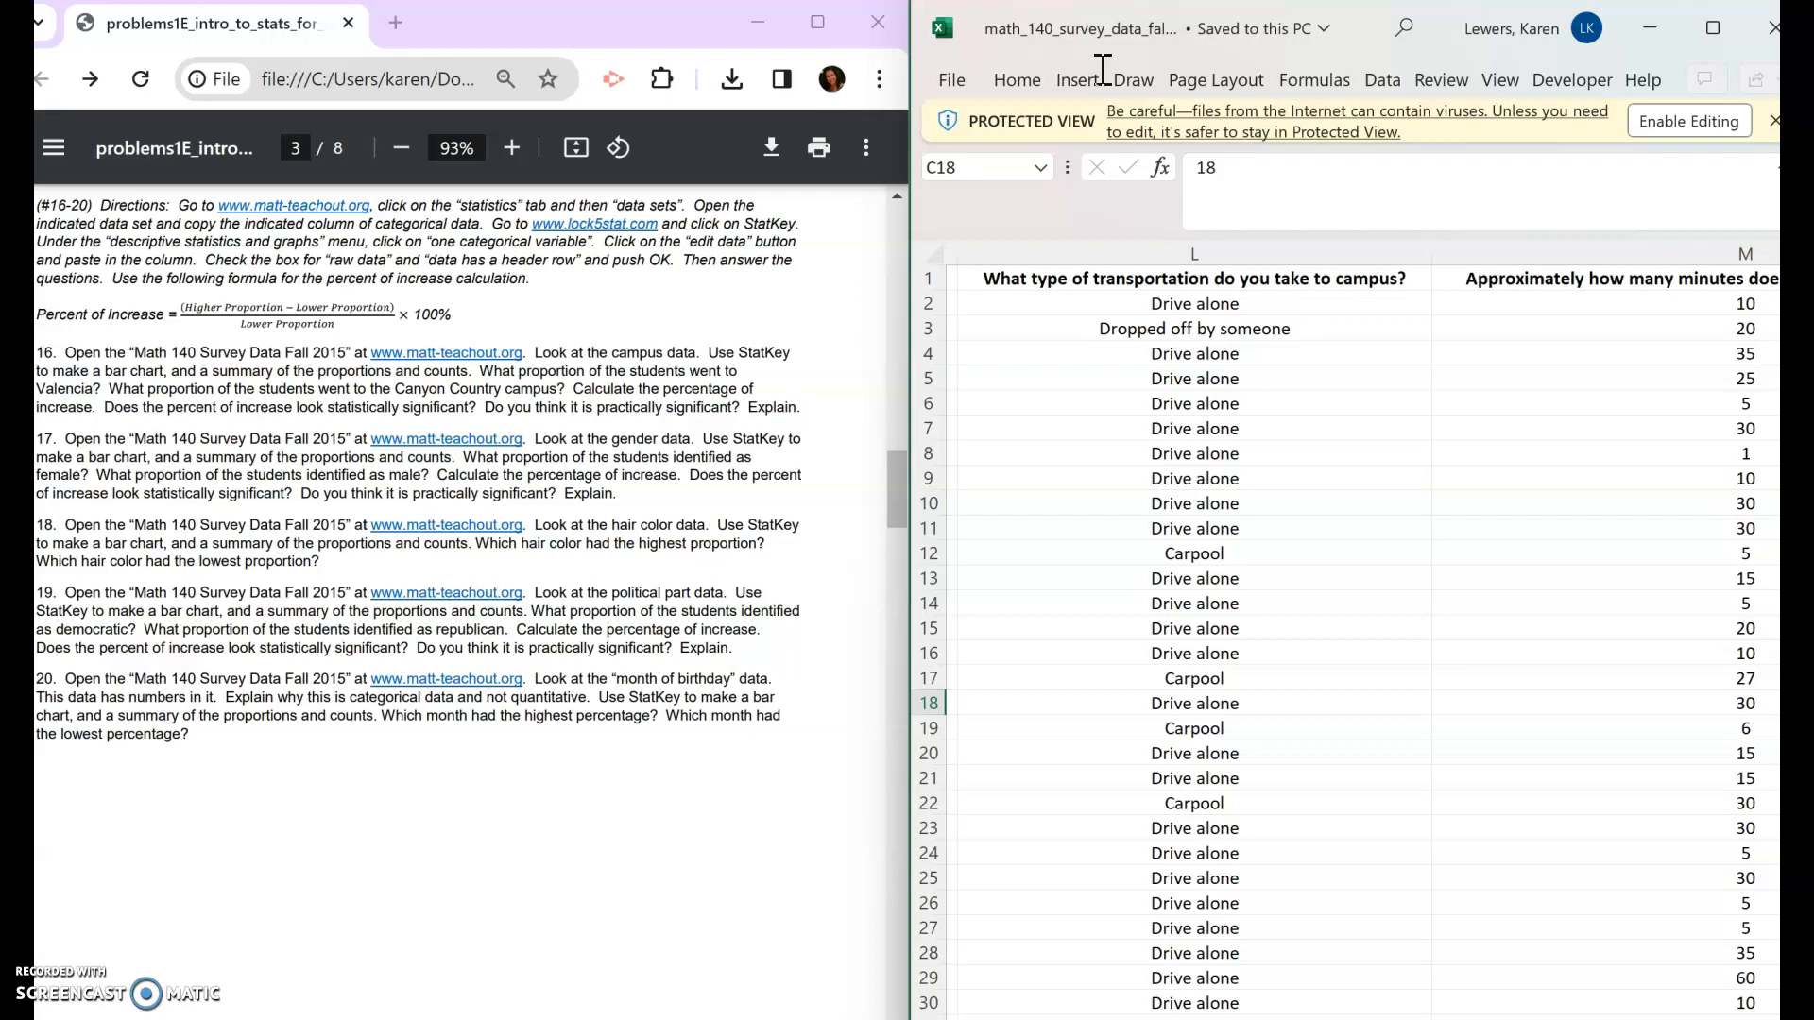
- Highlight the words "gender data" in question 17 of the problem set PDF
{"action": "left_click", "coordinate": [597, 500]}
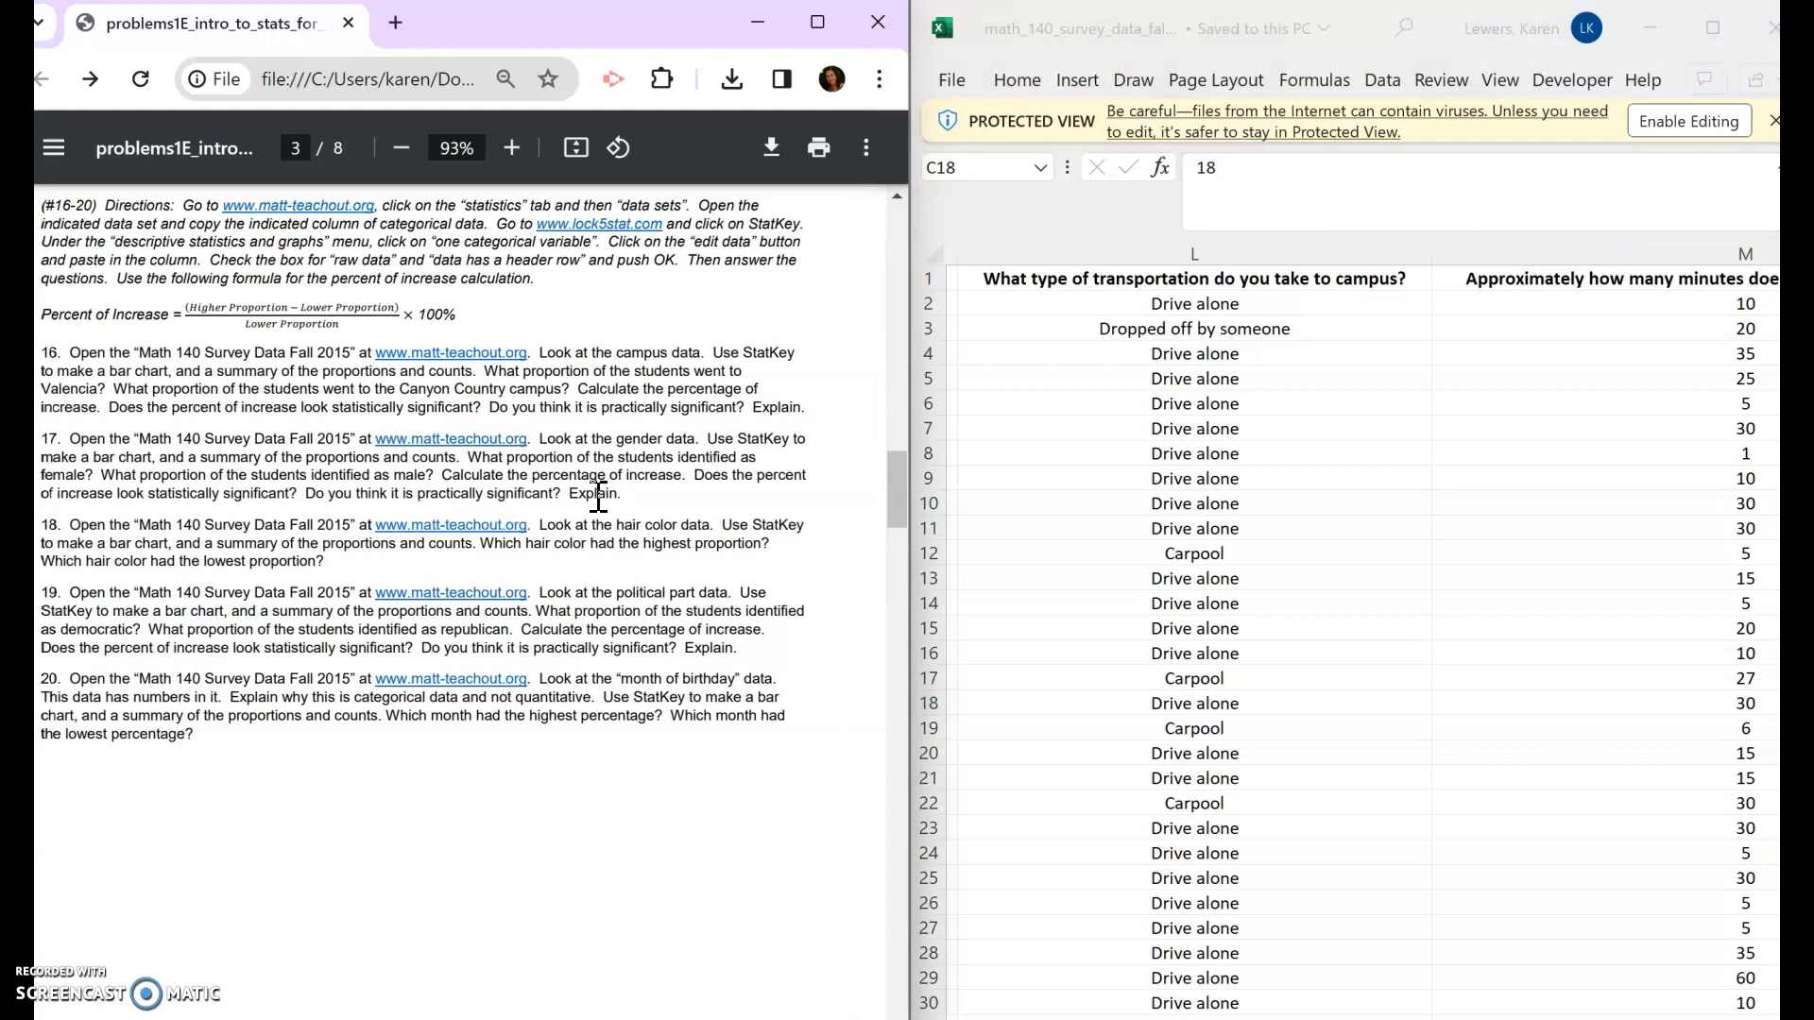
{"action": "double_click", "coordinate": [640, 439]}
{"action": "left_click_drag", "start_coordinate": [677, 465], "coordinate": [710, 466]}
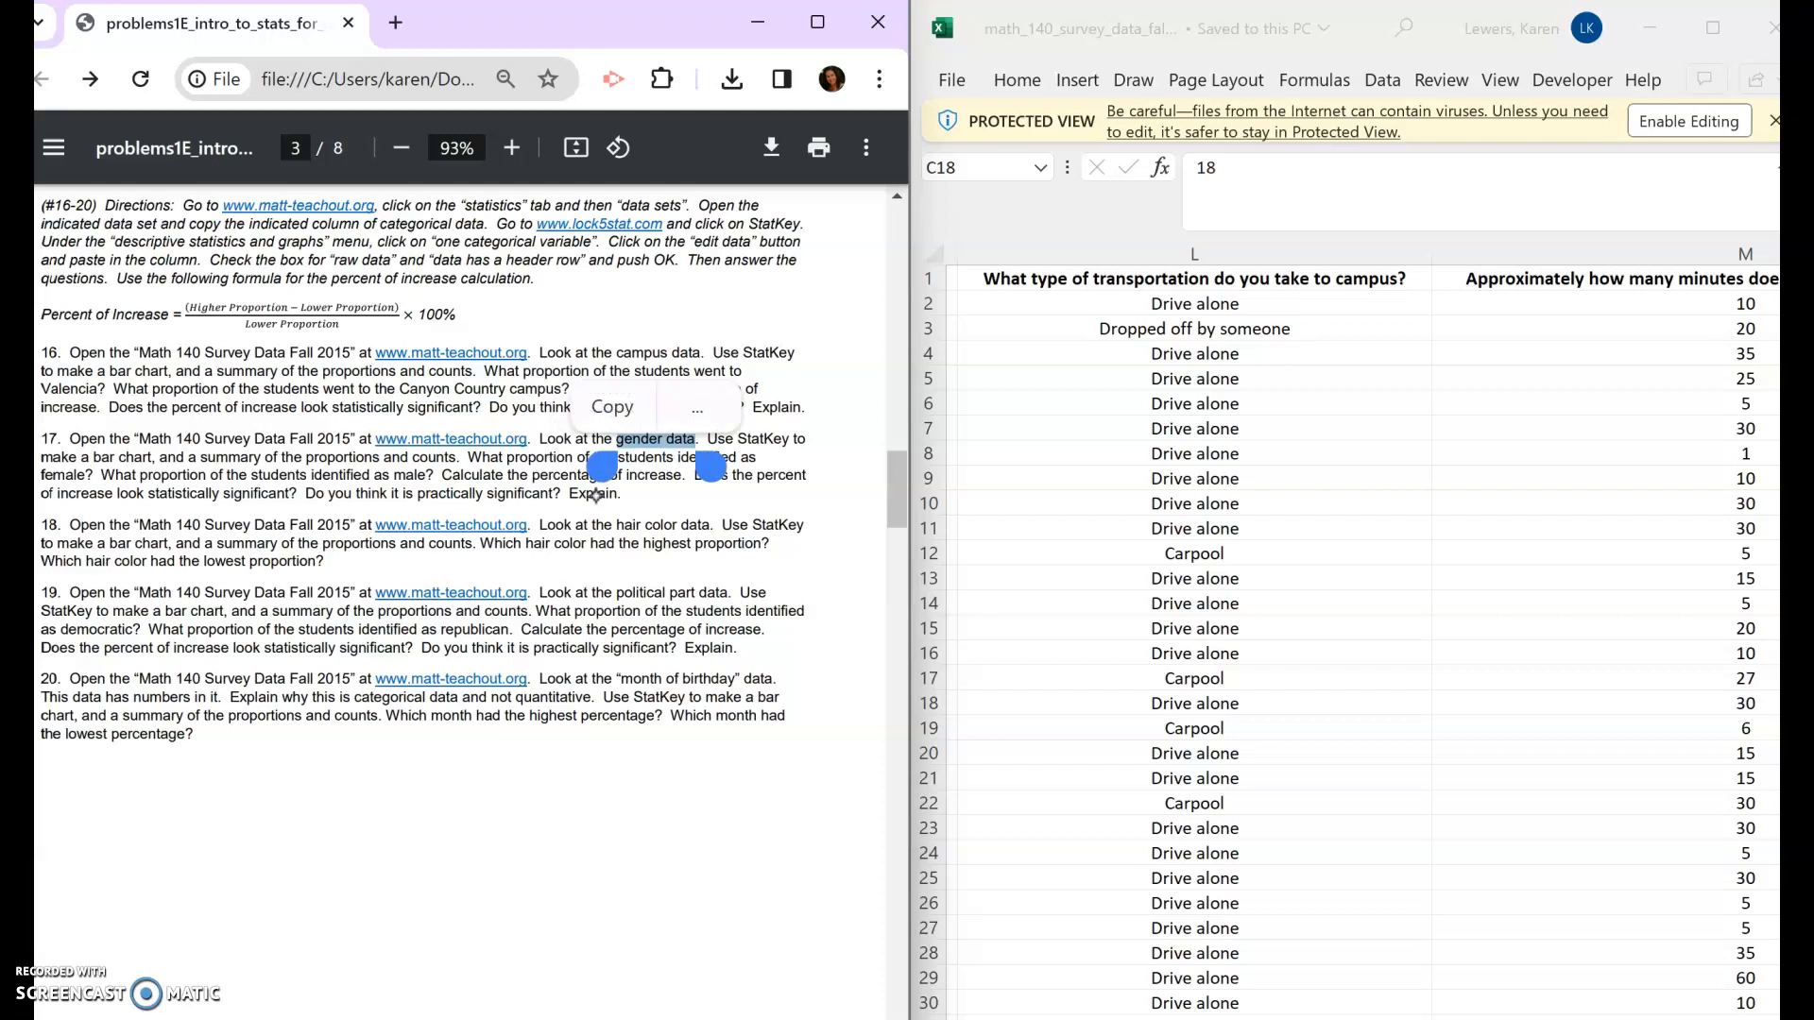
- In the Excel survey workbook, find "gender" and copy the entire "What is your gender?" column
{"action": "left_click", "coordinate": [1369, 406]}
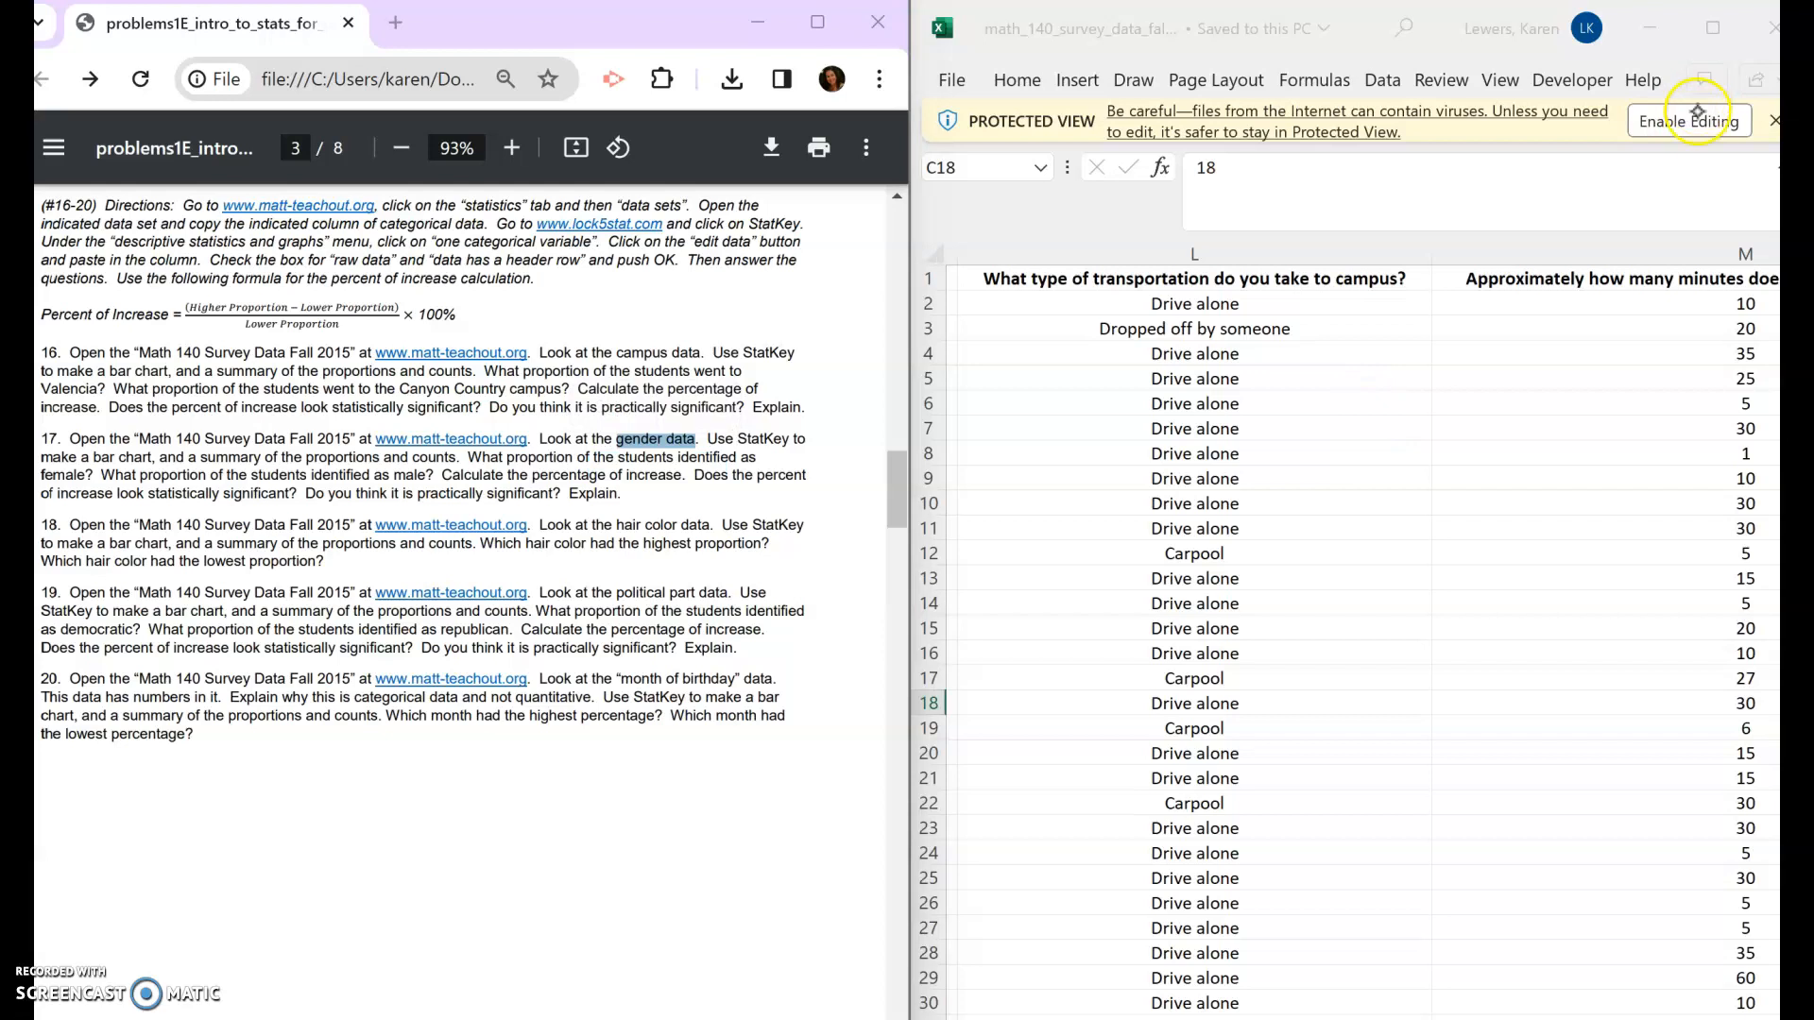
{"action": "left_click", "coordinate": [1681, 133]}
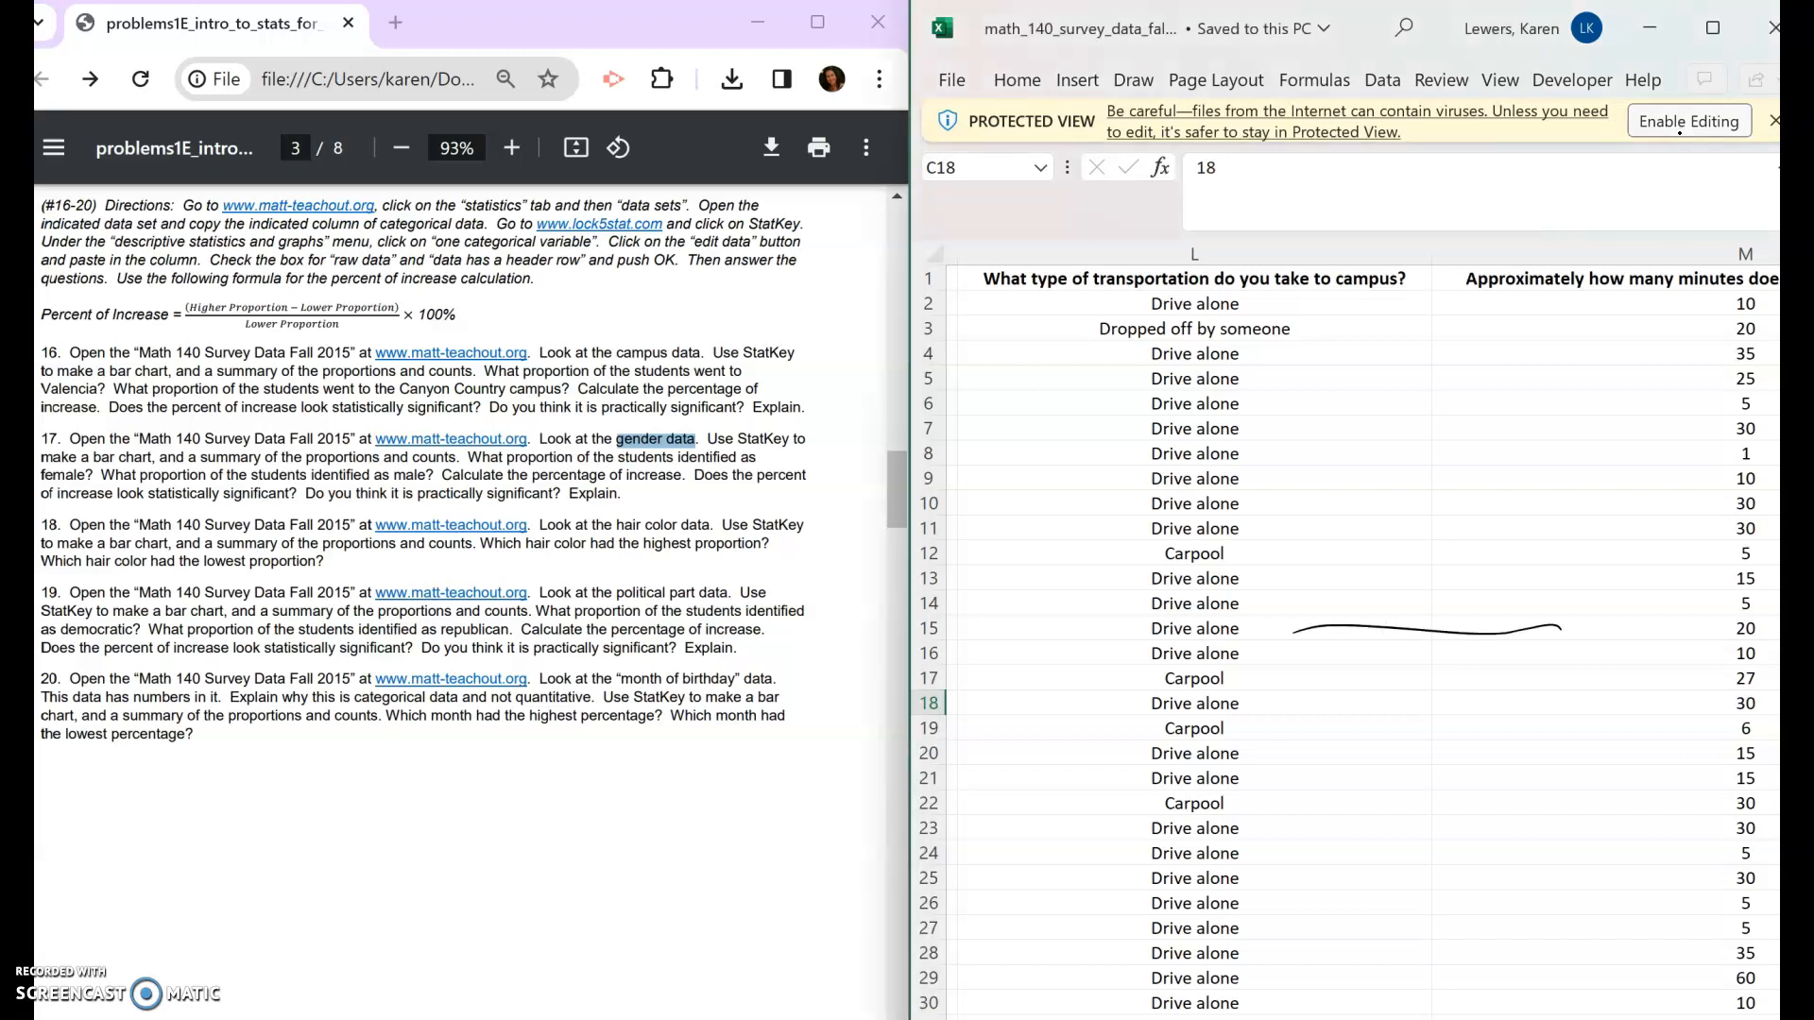
{"action": "scroll", "coordinate": [1681, 133], "scroll_direction": "left", "scroll_amount": 3}
{"action": "scroll", "coordinate": [1681, 133], "scroll_direction": "left", "scroll_amount": 2}
{"action": "scroll", "coordinate": [1681, 133], "scroll_direction": "right", "scroll_amount": 4}
{"action": "scroll", "coordinate": [1681, 134], "scroll_direction": "left", "scroll_amount": 1}
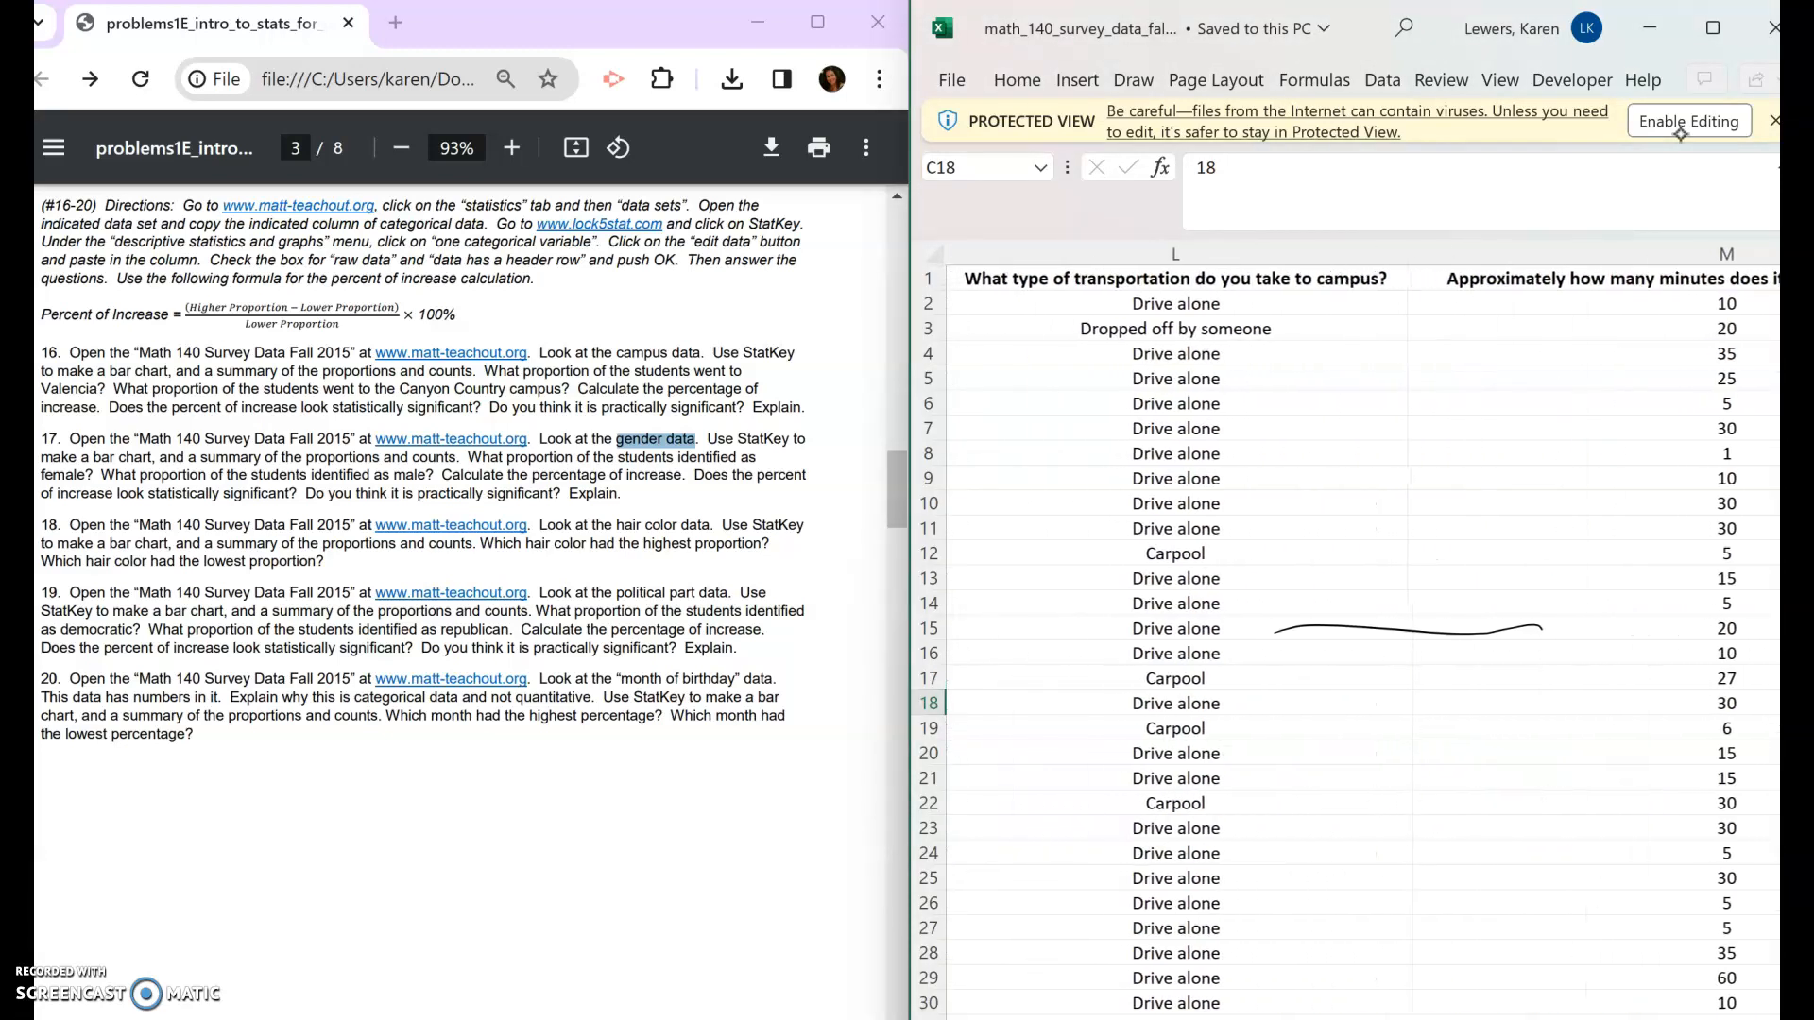
{"action": "key", "text": "ctrl+f"}
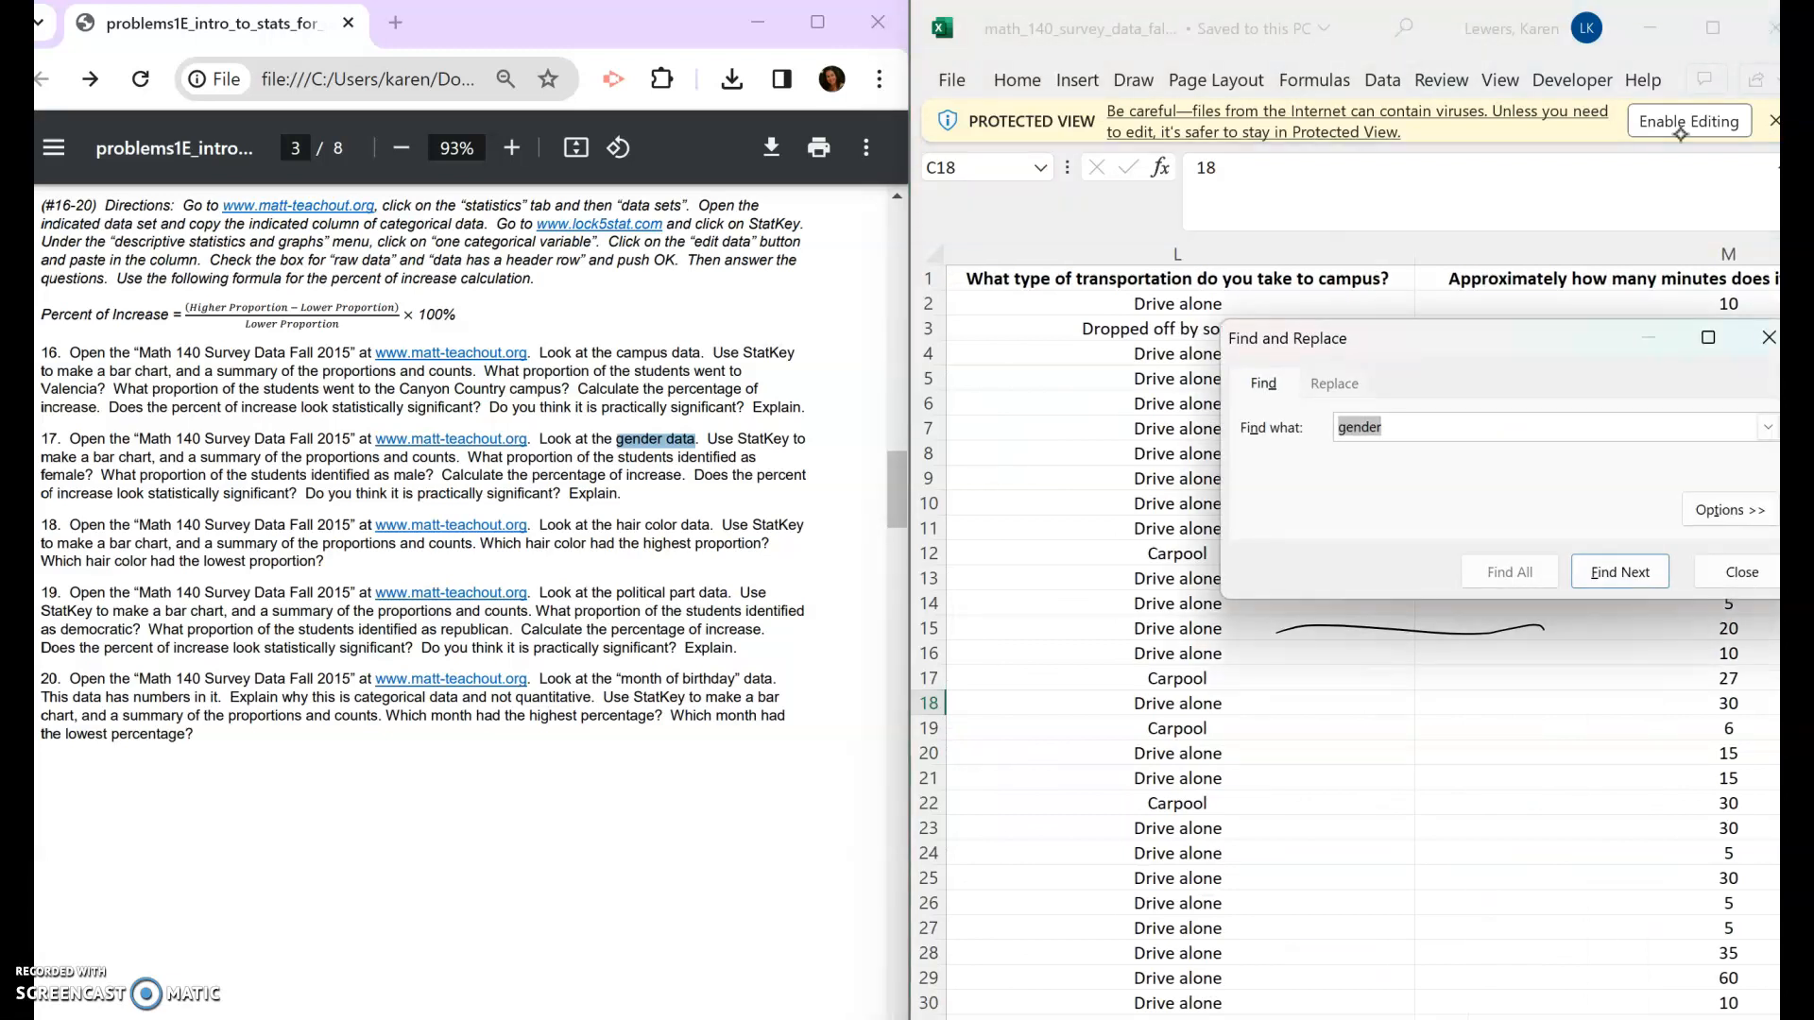
{"action": "left_click", "coordinate": [1620, 573]}
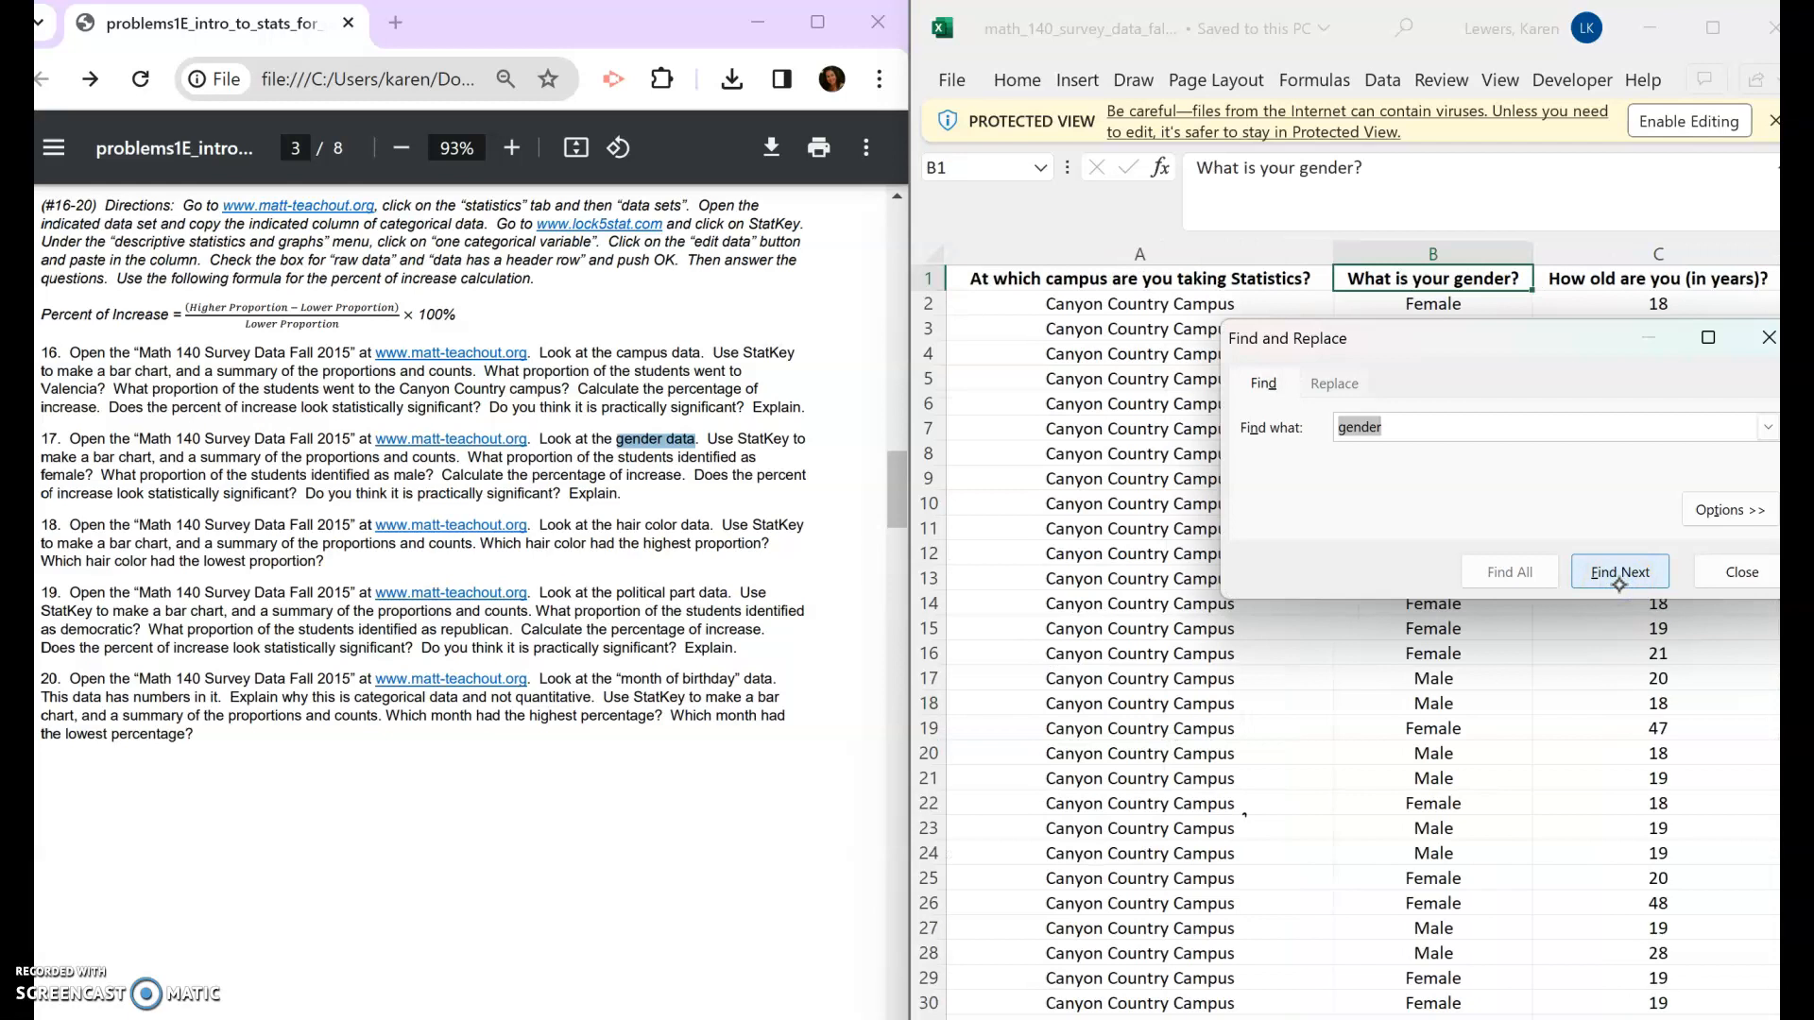
{"action": "left_click", "coordinate": [1763, 340]}
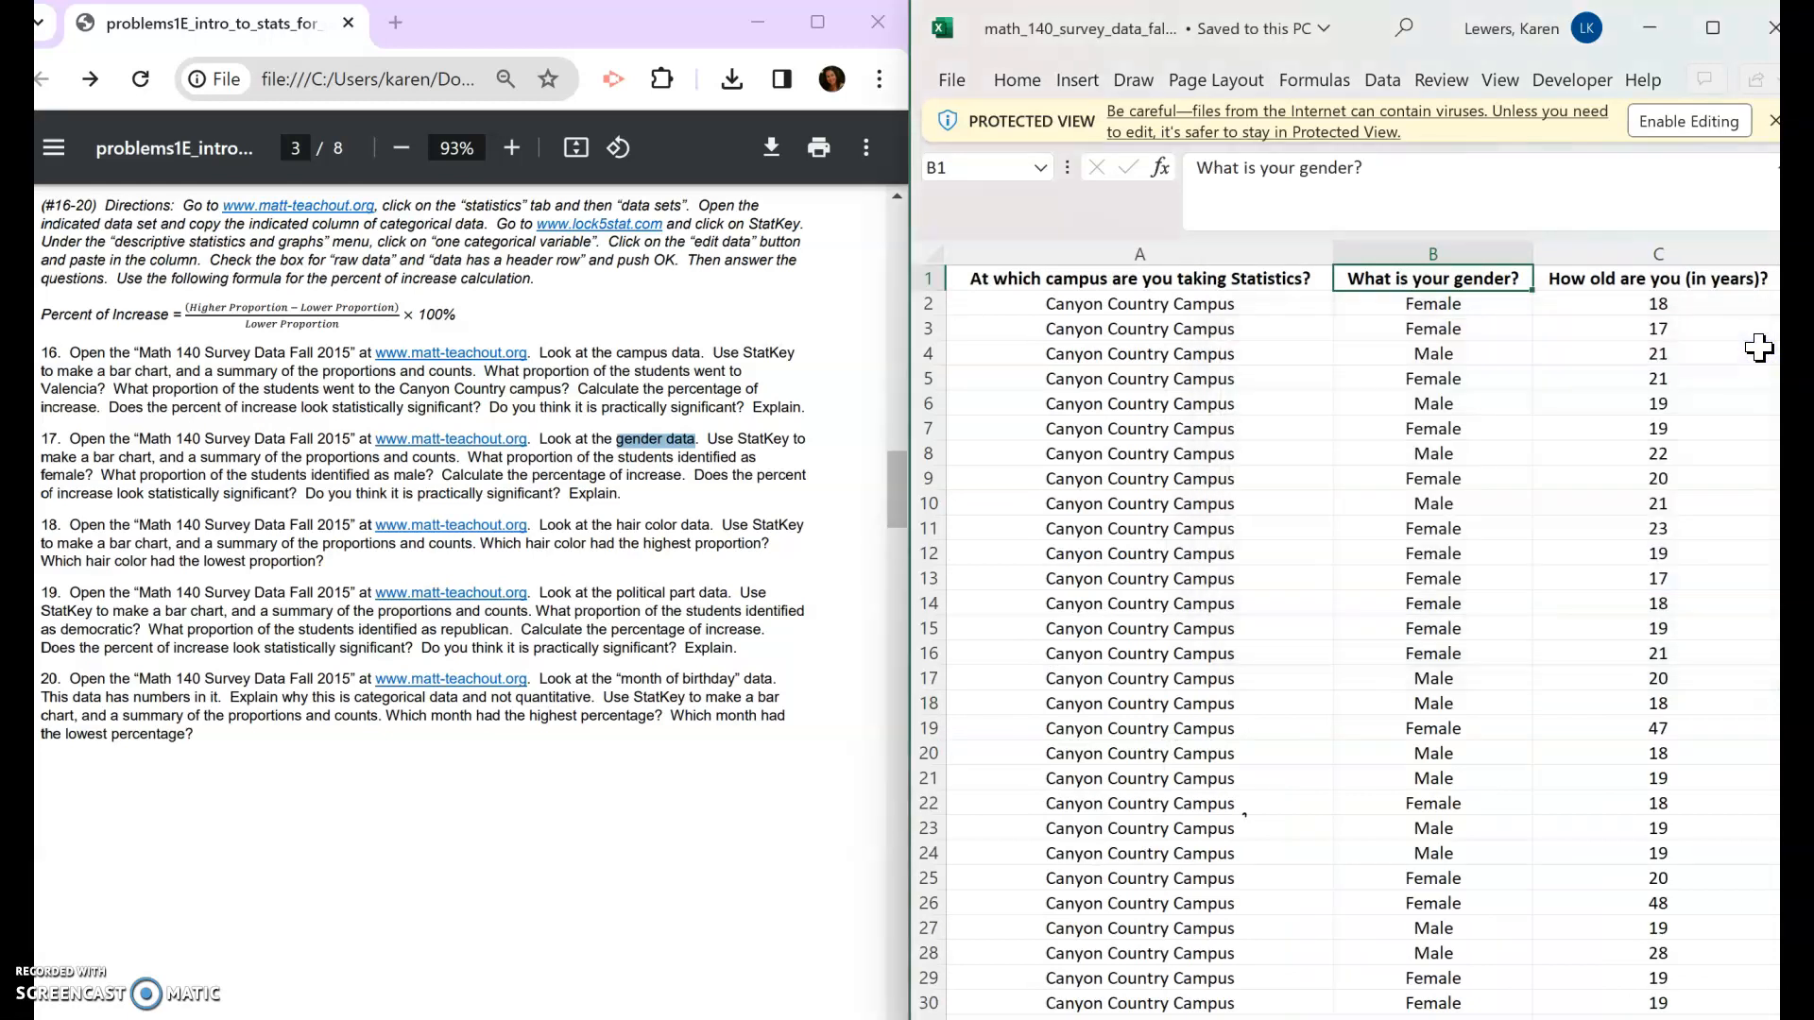
{"action": "left_click", "coordinate": [1459, 250]}
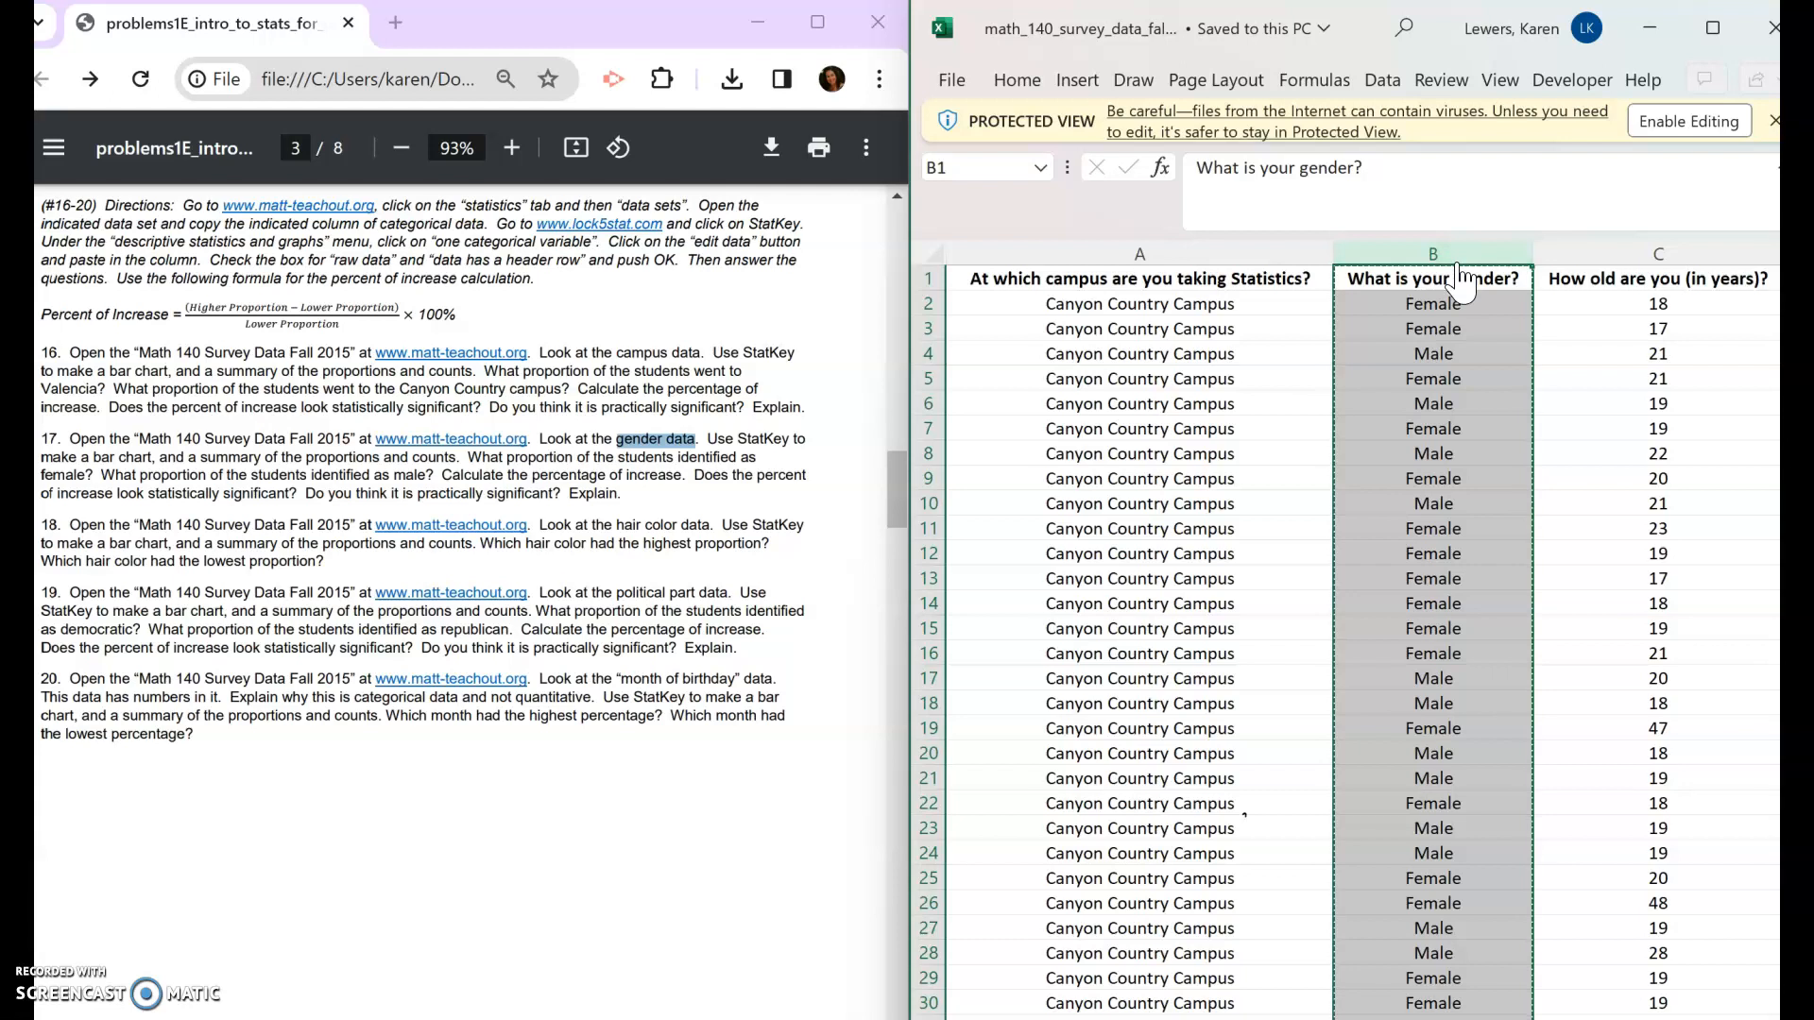
- Open lock5stat.com in a new browser tab and launch StatKey's One Categorical Variable tool in a maximized window
{"action": "left_click", "coordinate": [412, 30]}
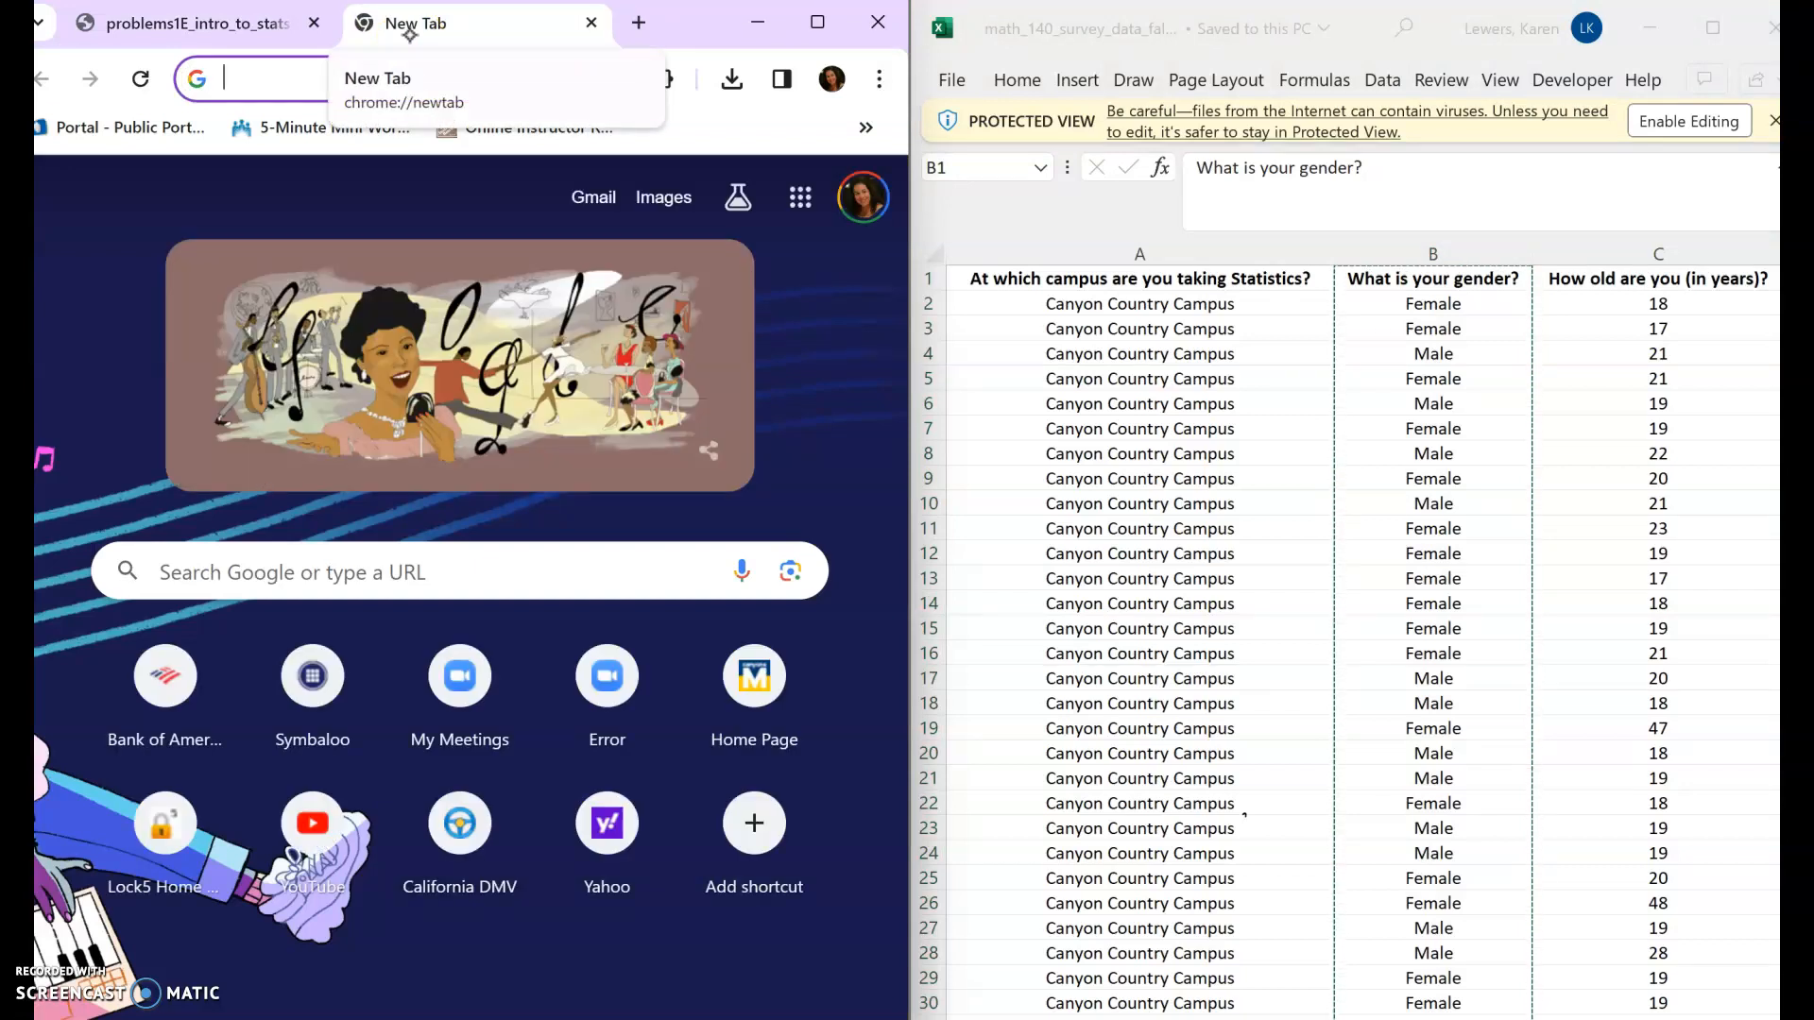
{"action": "type", "text": "lock5stat.com"}
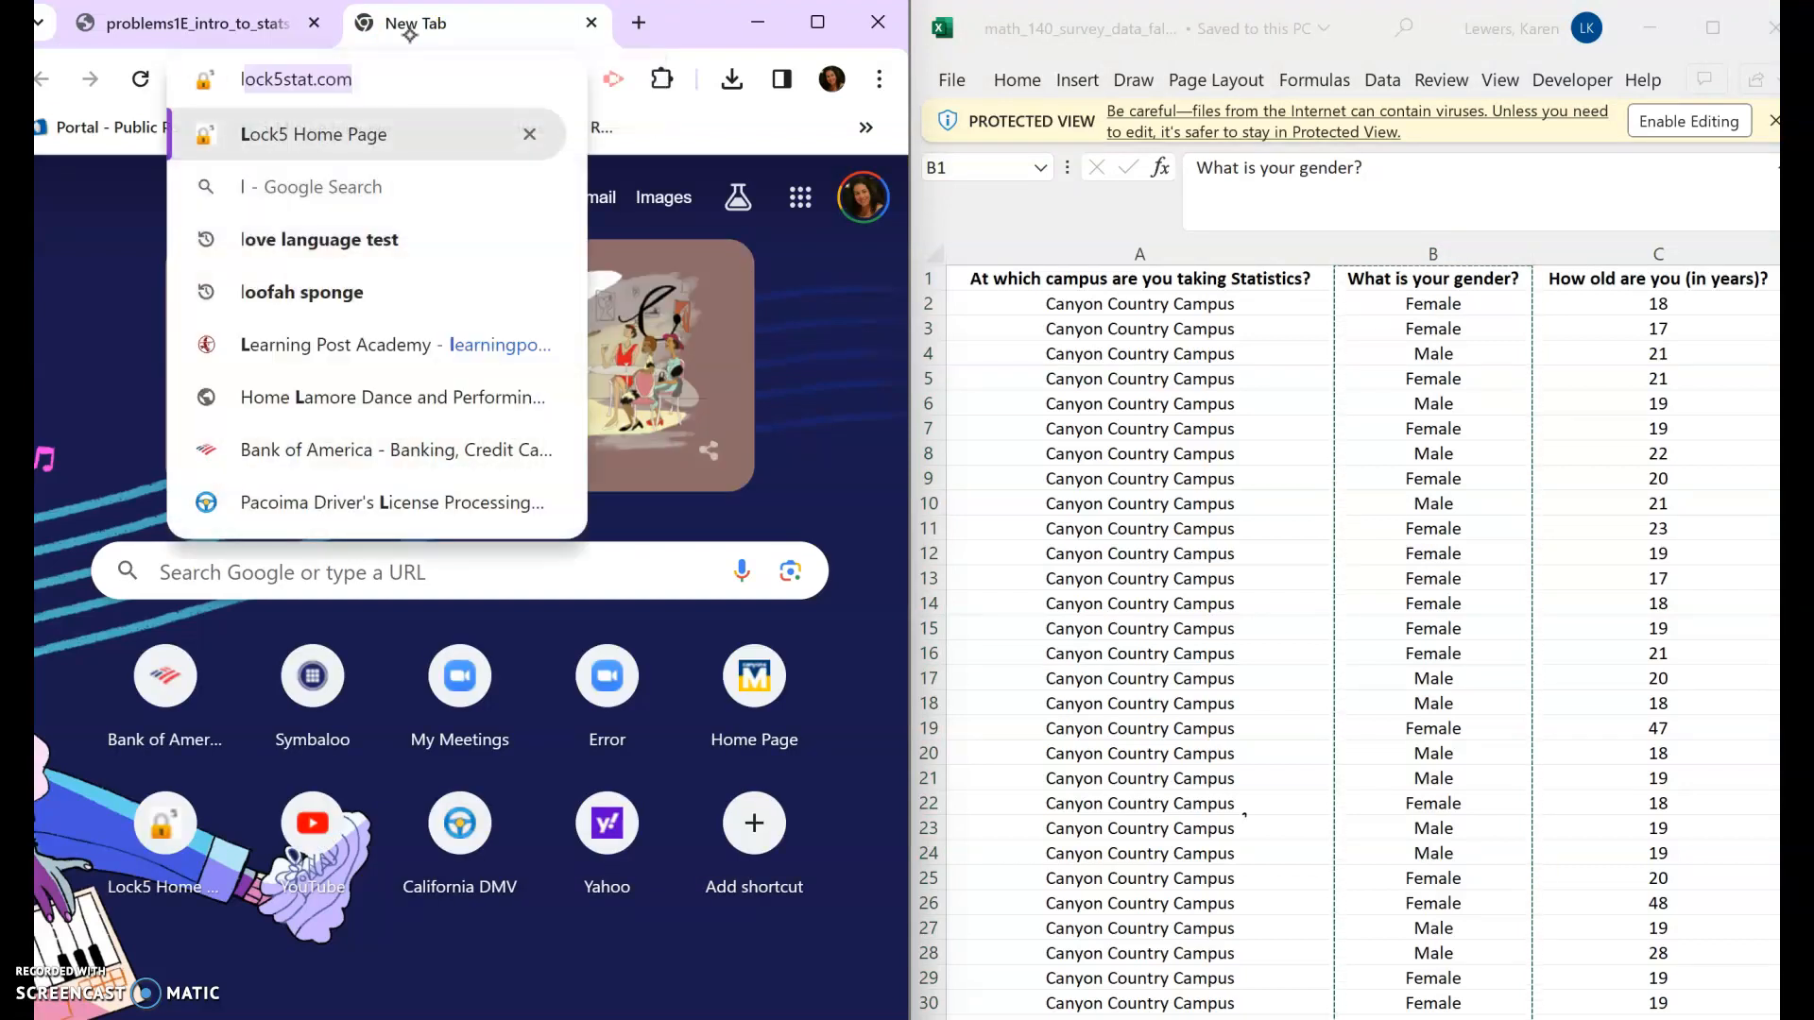
{"action": "key", "text": "Return"}
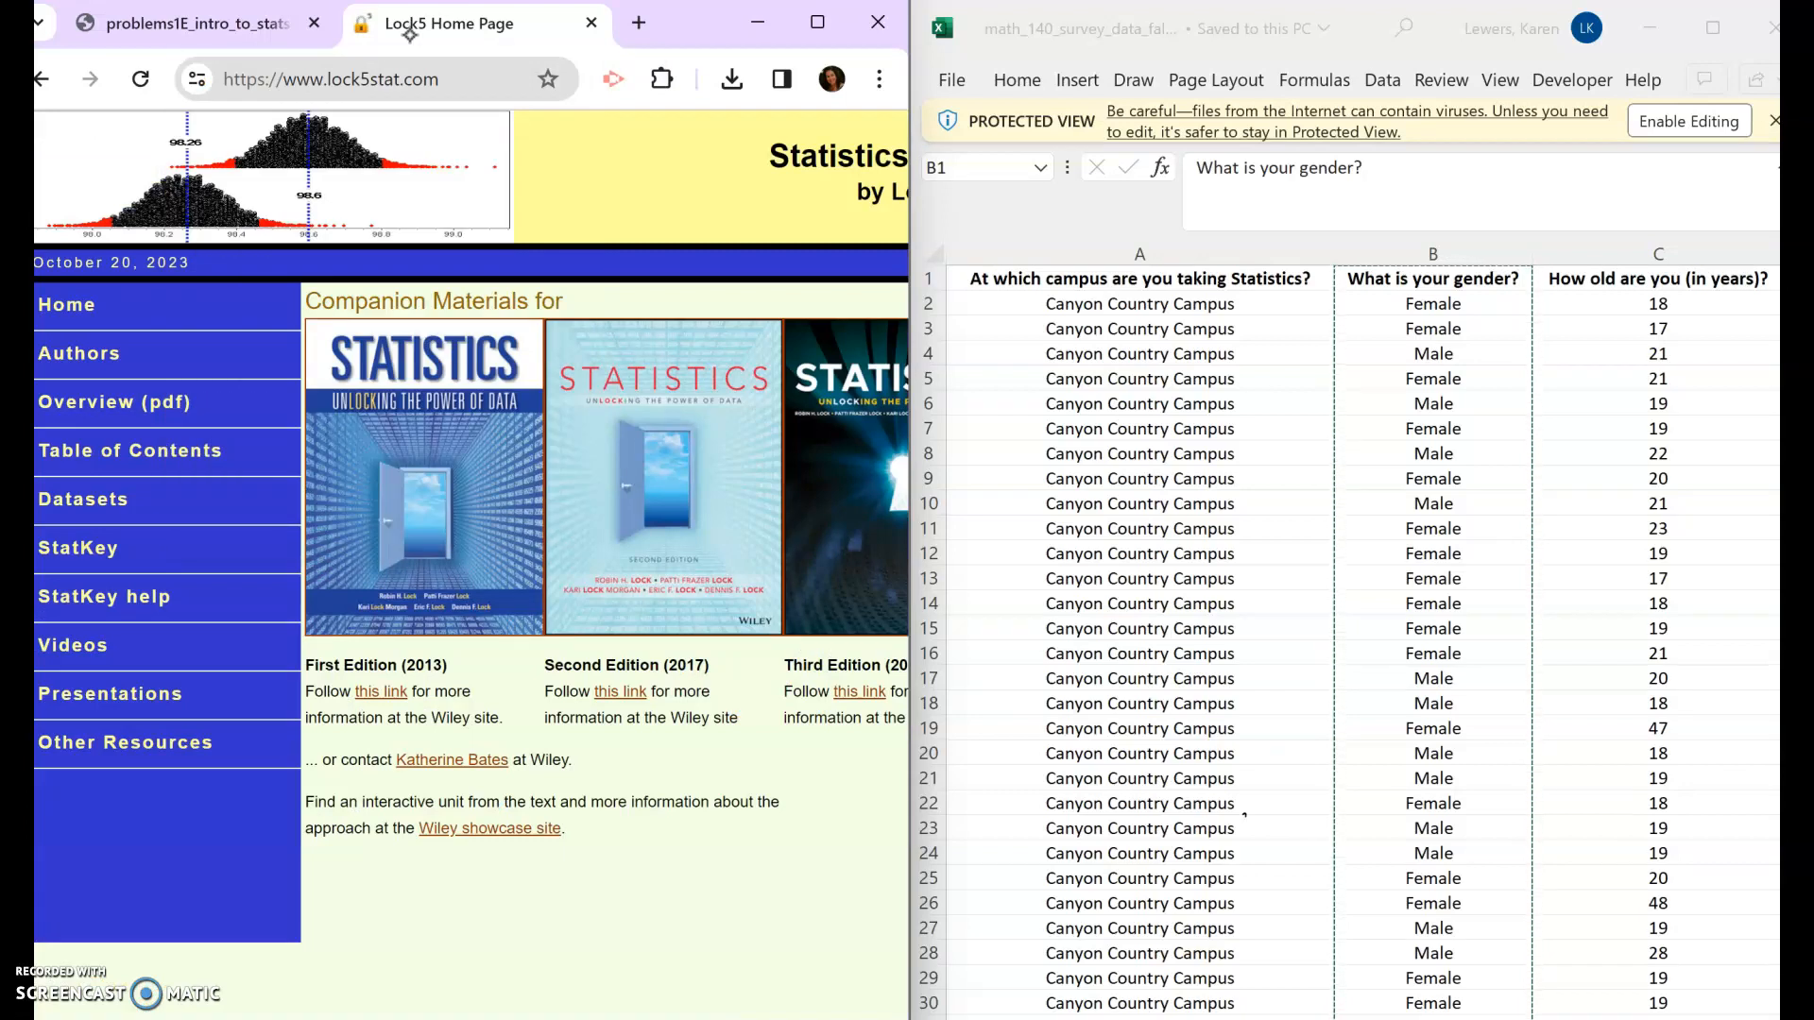
{"action": "left_click", "coordinate": [79, 549]}
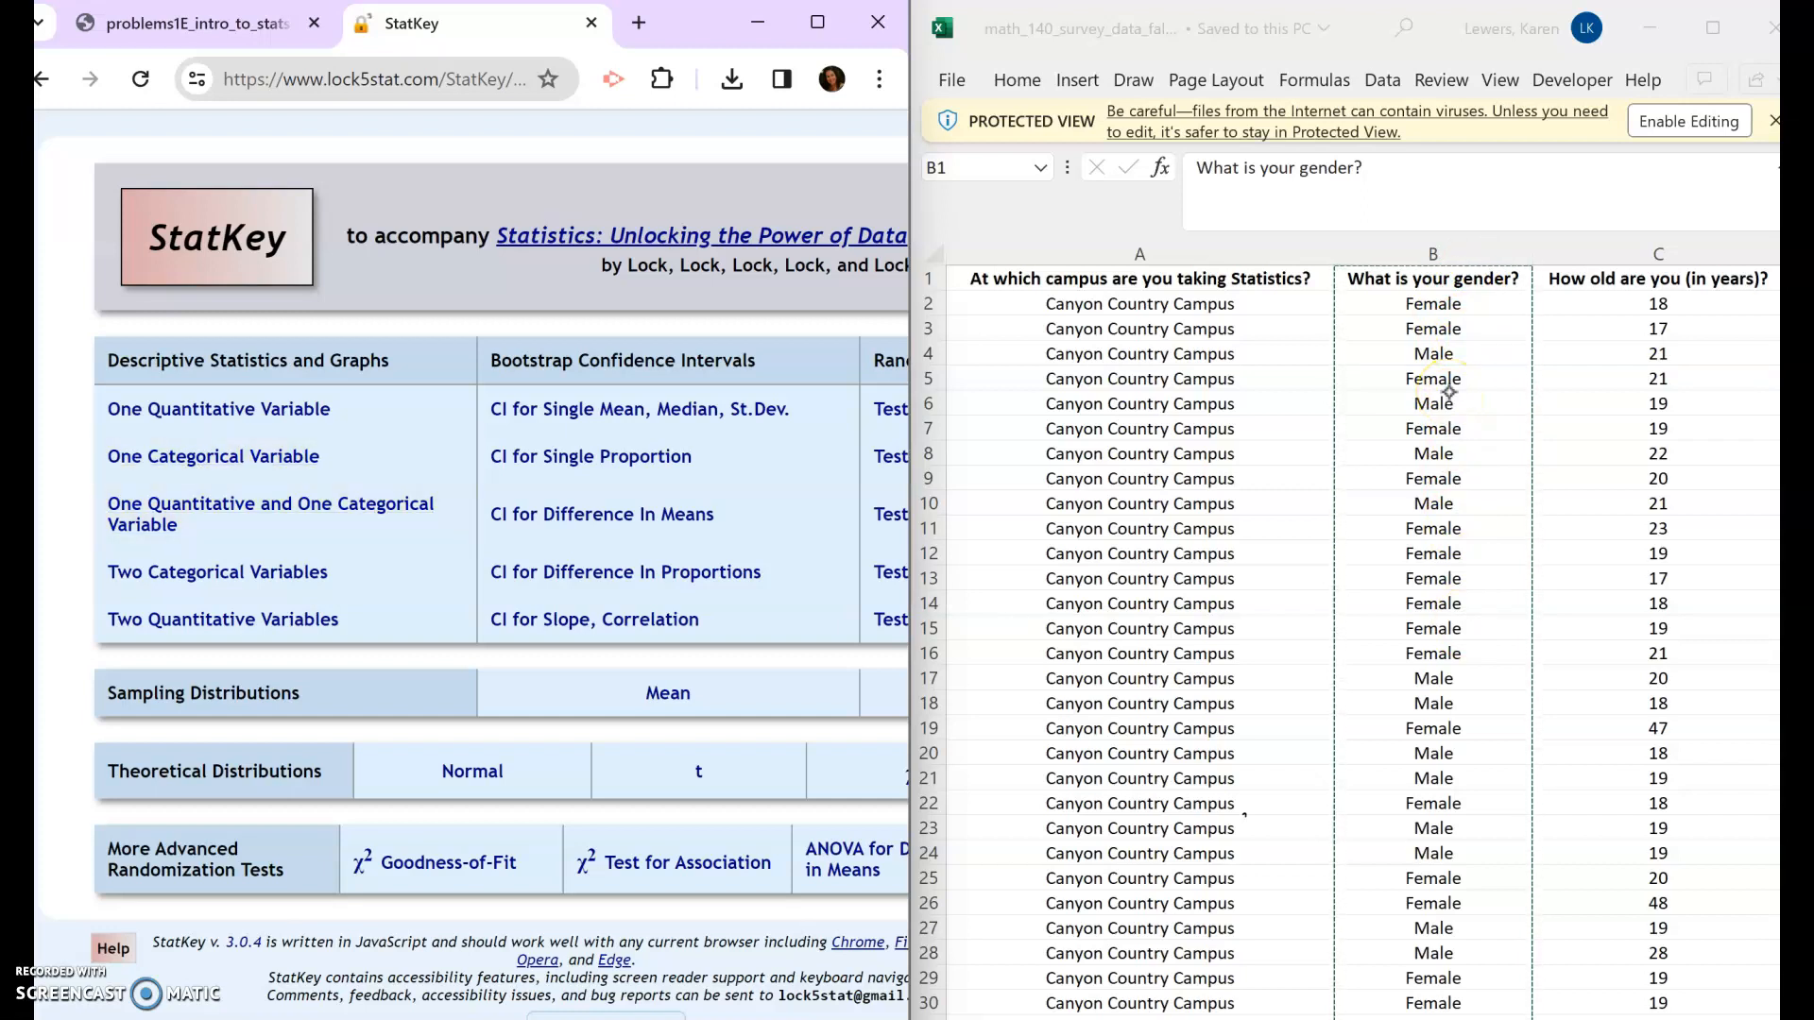
{"action": "left_click", "coordinate": [213, 457]}
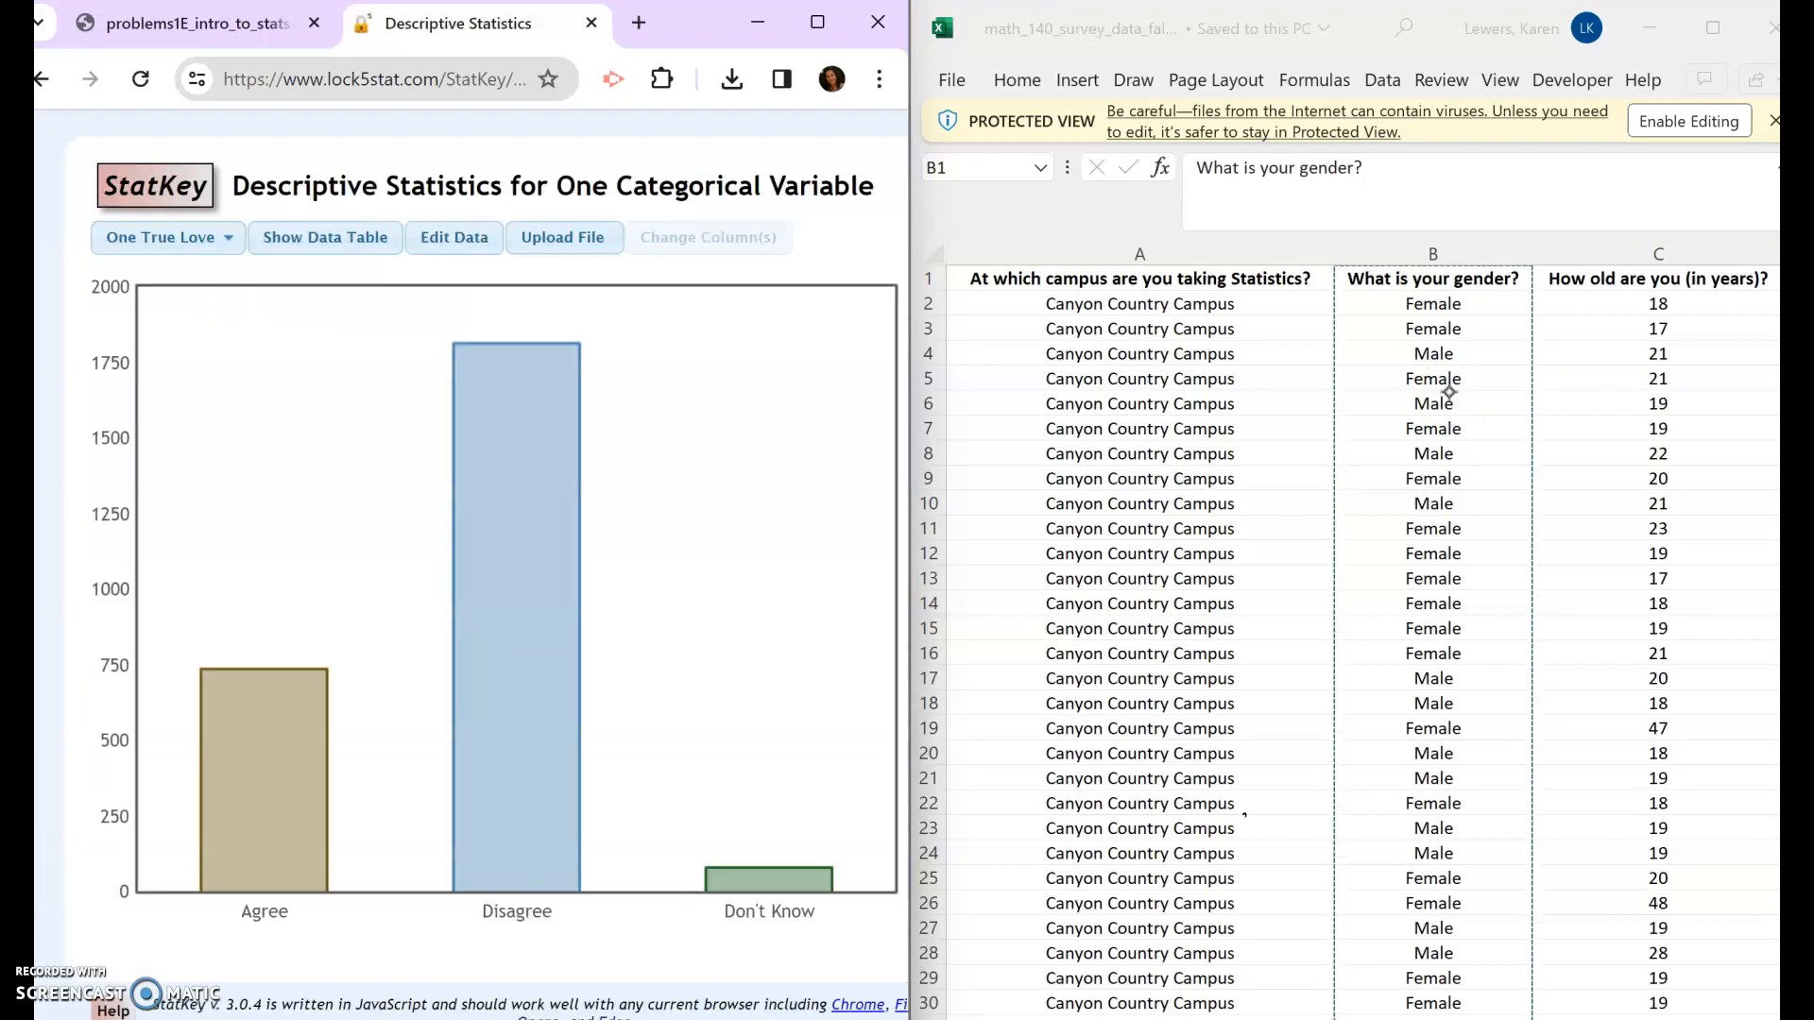
{"action": "left_click", "coordinate": [819, 24]}
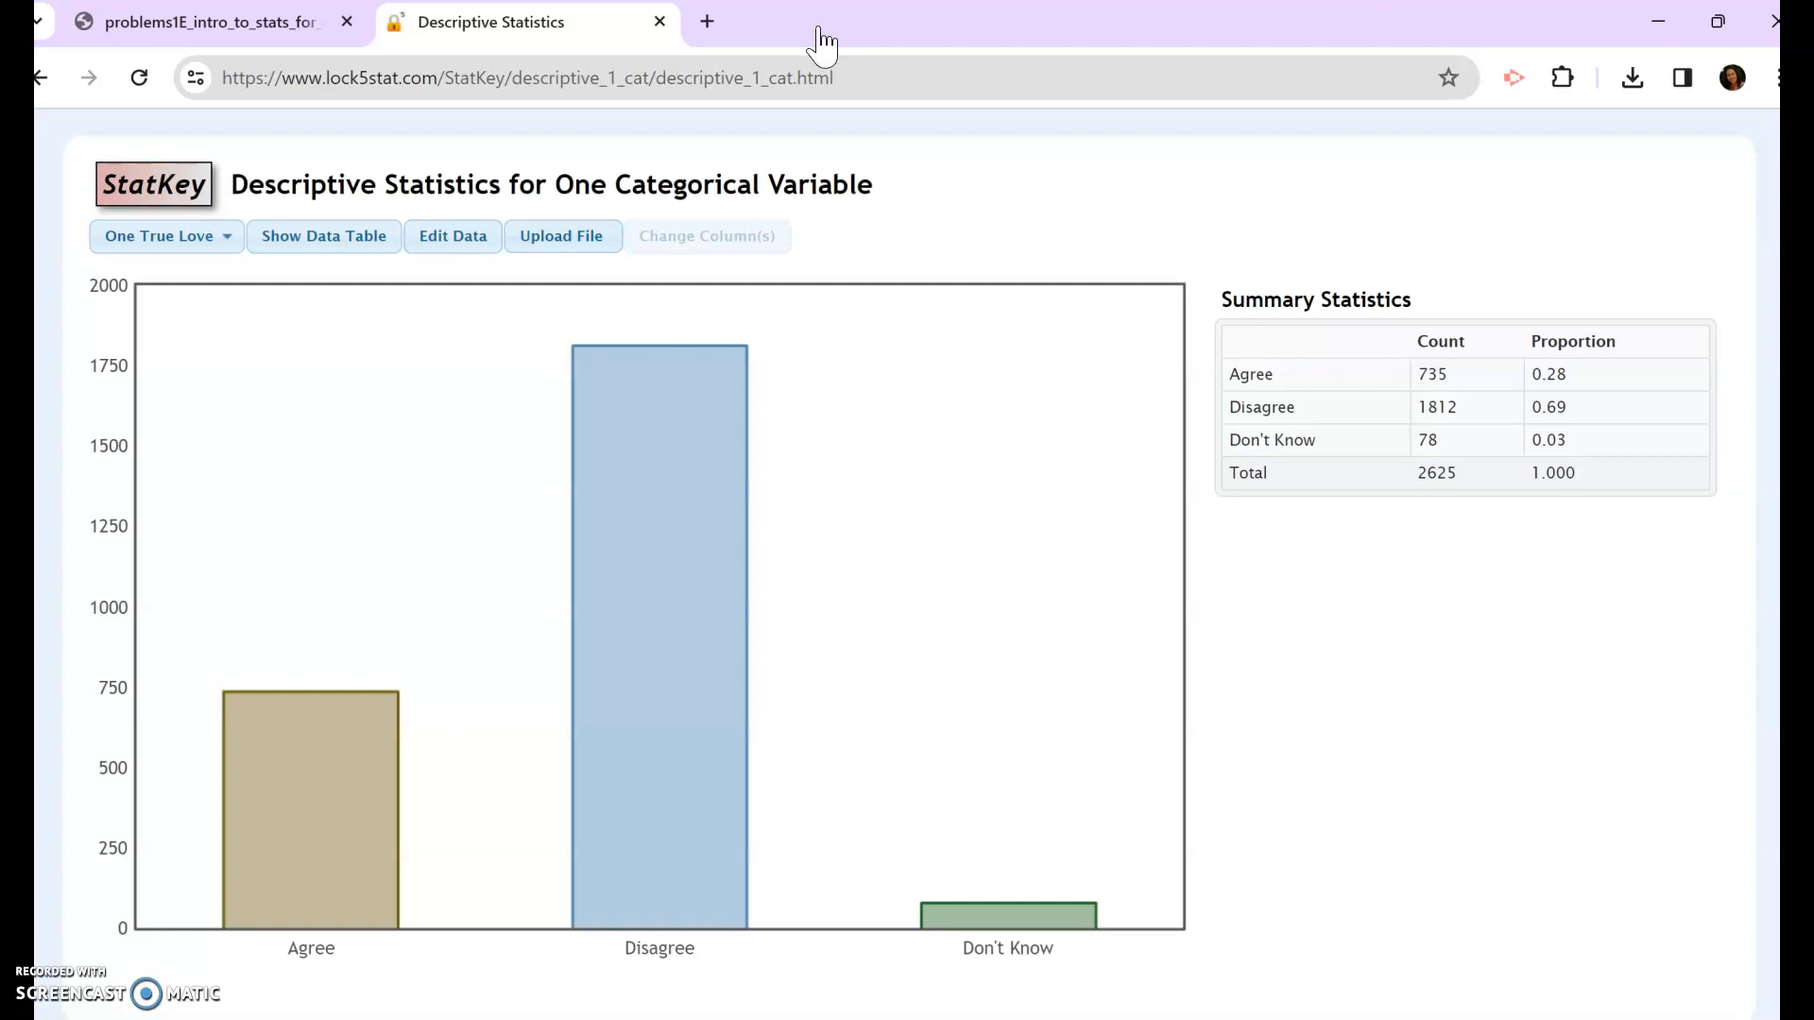
- Replace StatKey's sample data with the copied gender column
{"action": "left_click", "coordinate": [453, 236]}
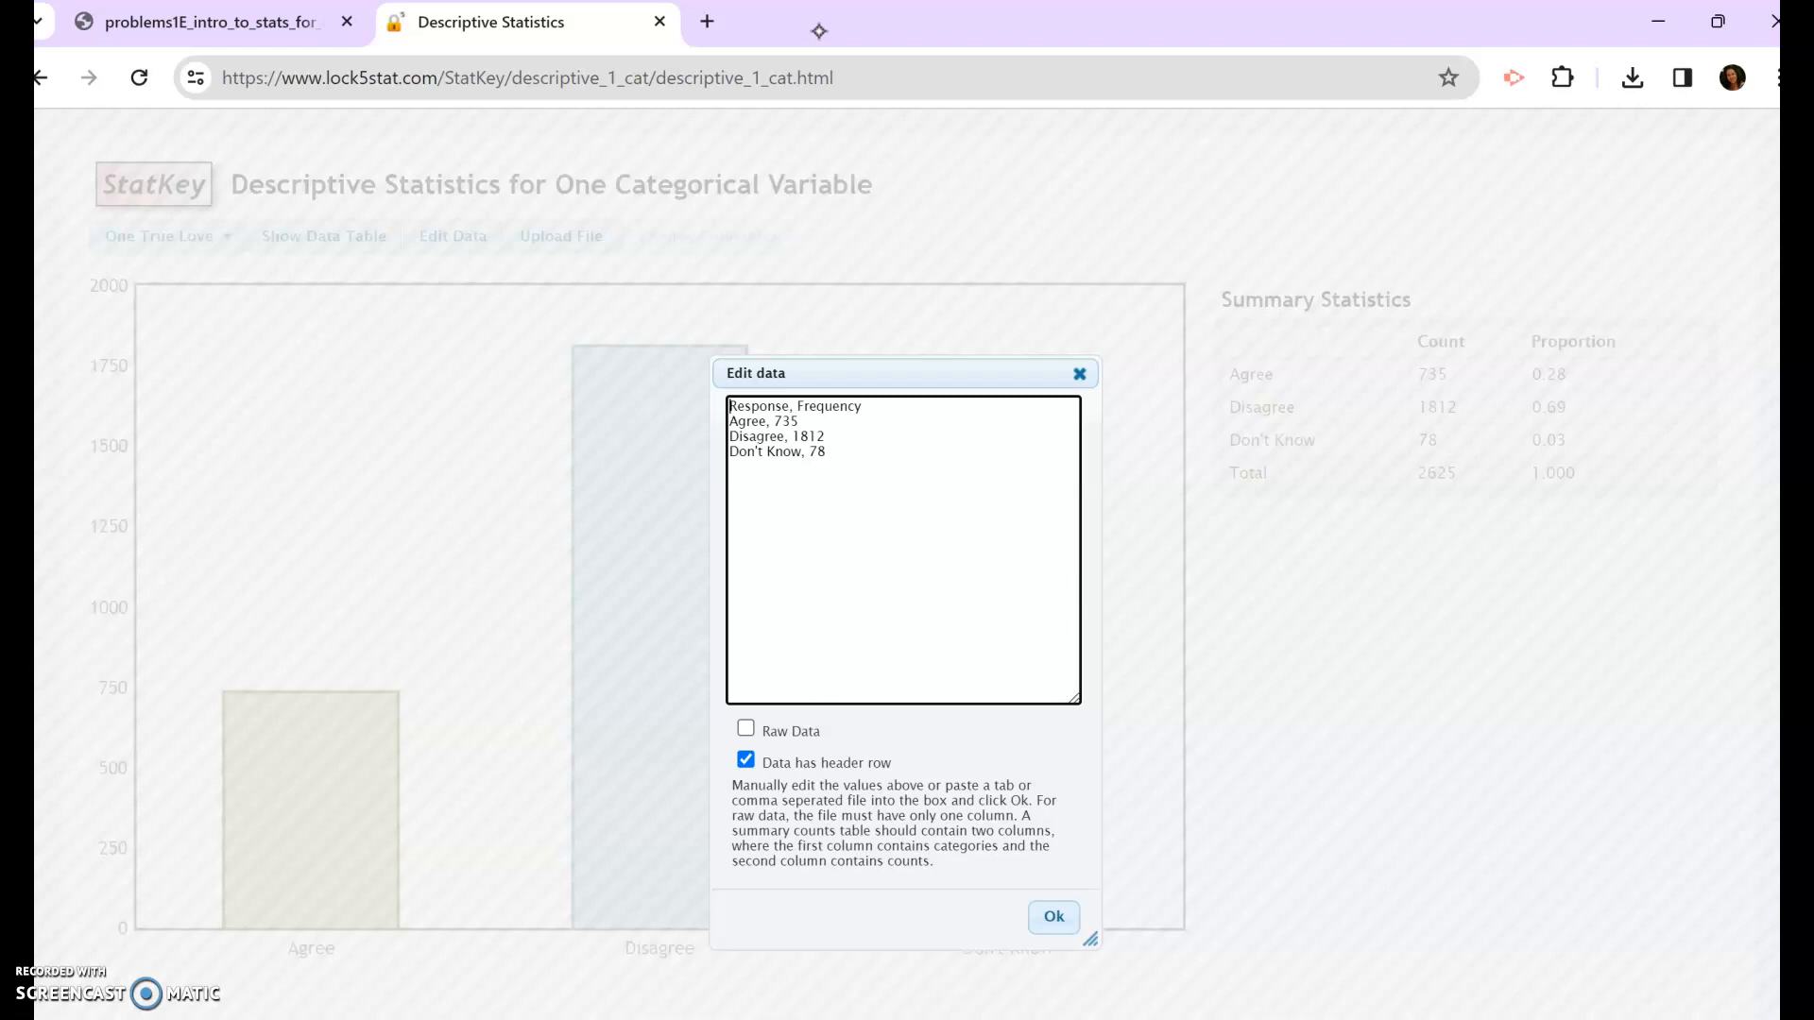
{"action": "key", "text": "ctrl+a"}
{"action": "key", "text": "BackSpace"}
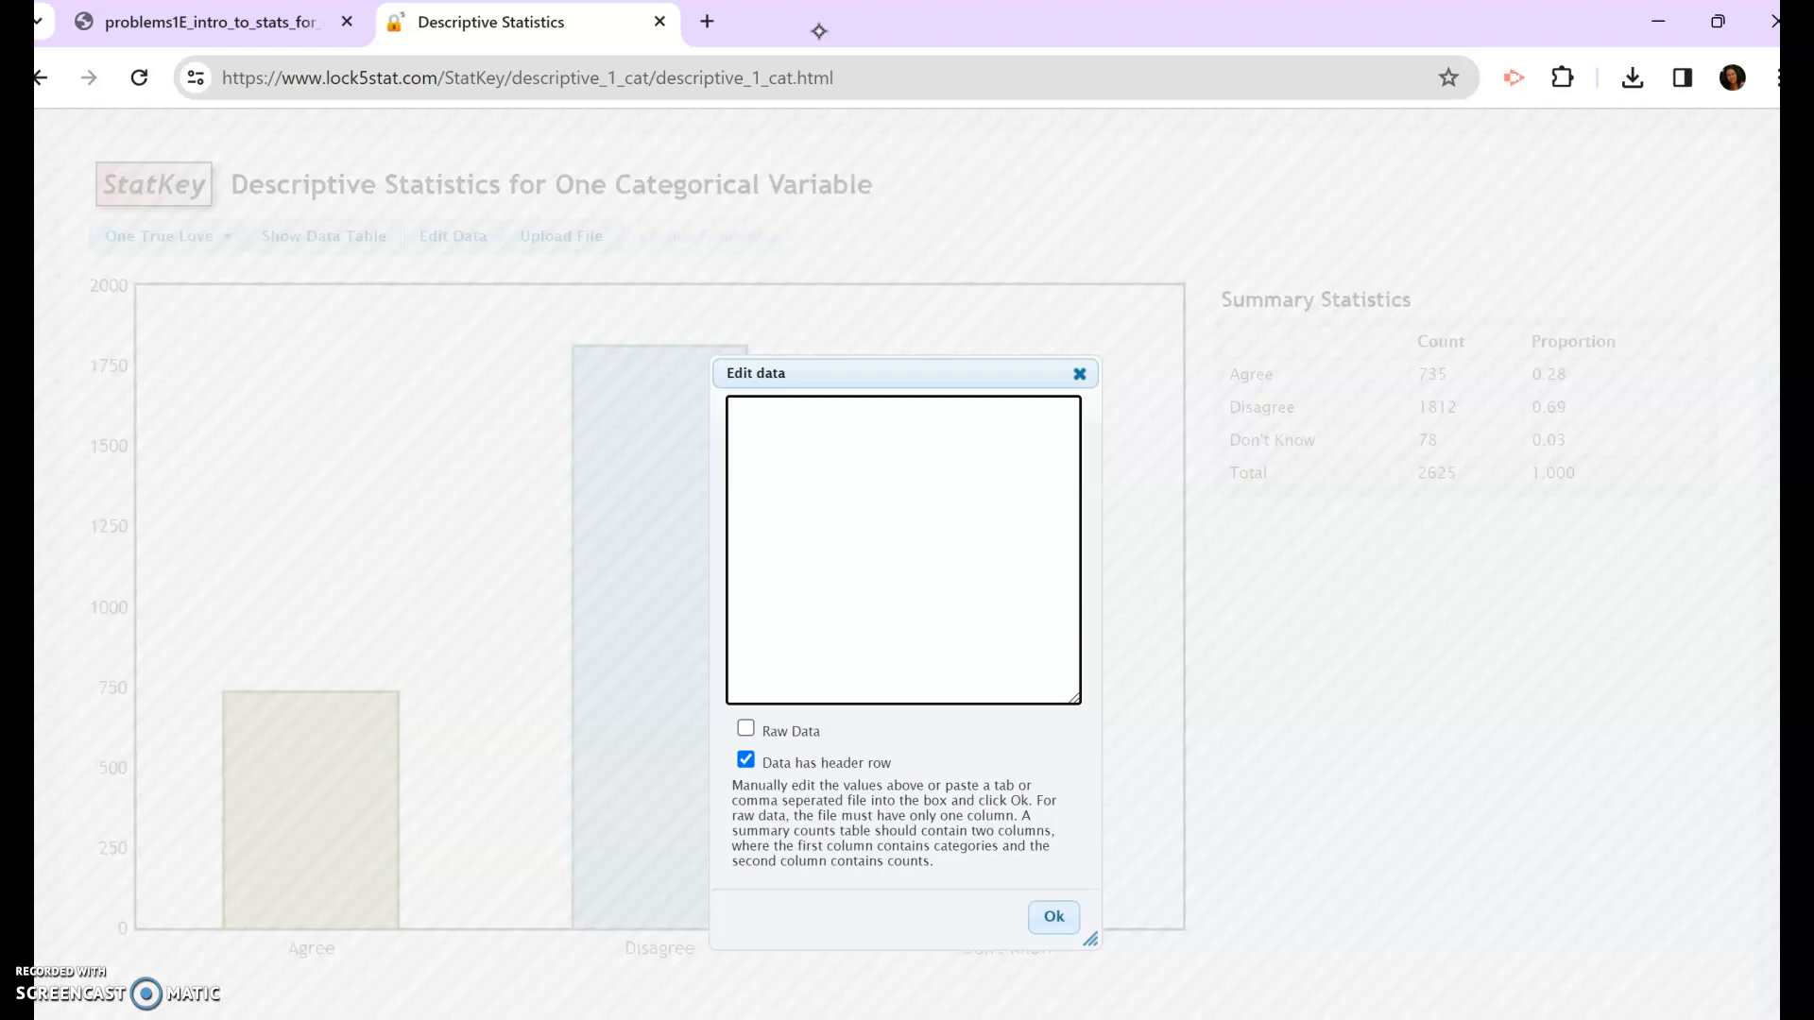
{"action": "key", "text": "ctrl+v"}
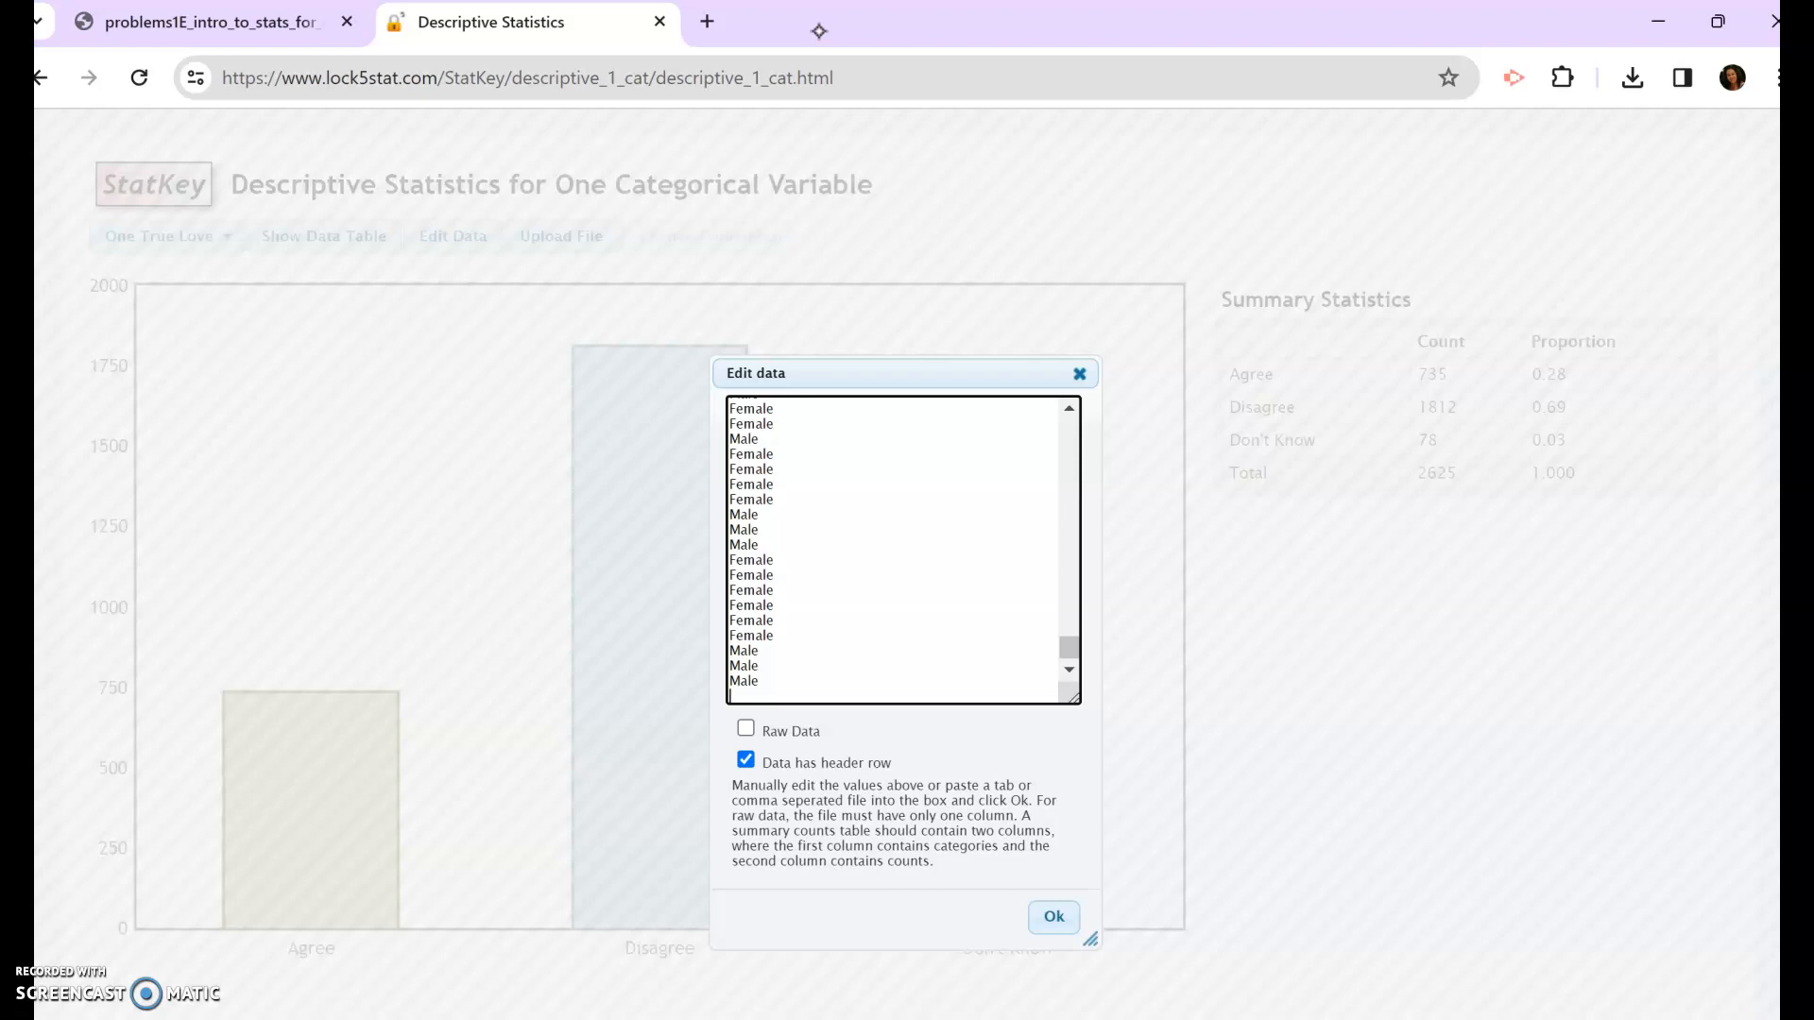
- Check the pasted list up to its heading, mark it as raw data with a header row, and generate the bar chart
{"action": "scroll", "coordinate": [892, 550], "scroll_direction": "up", "scroll_amount": 1}
{"action": "scroll", "coordinate": [891, 550], "scroll_direction": "down", "scroll_amount": 1}
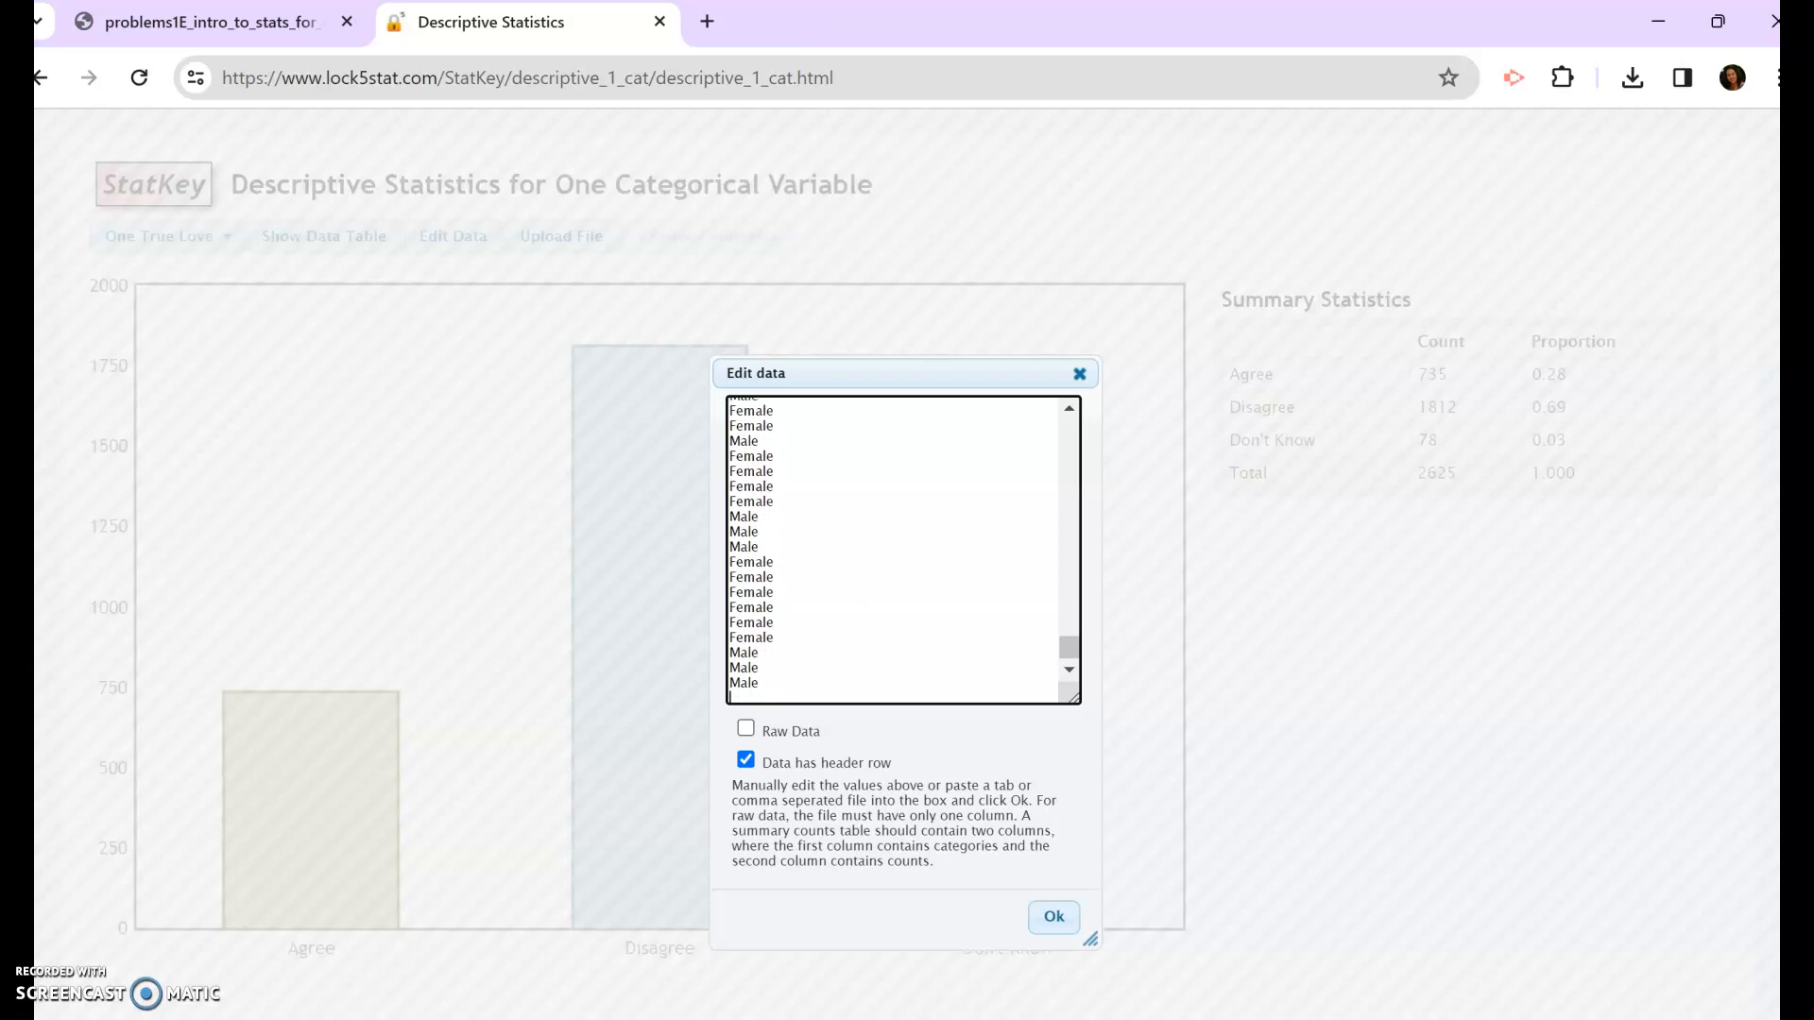
{"action": "scroll", "coordinate": [892, 550], "scroll_direction": "up", "scroll_amount": 8}
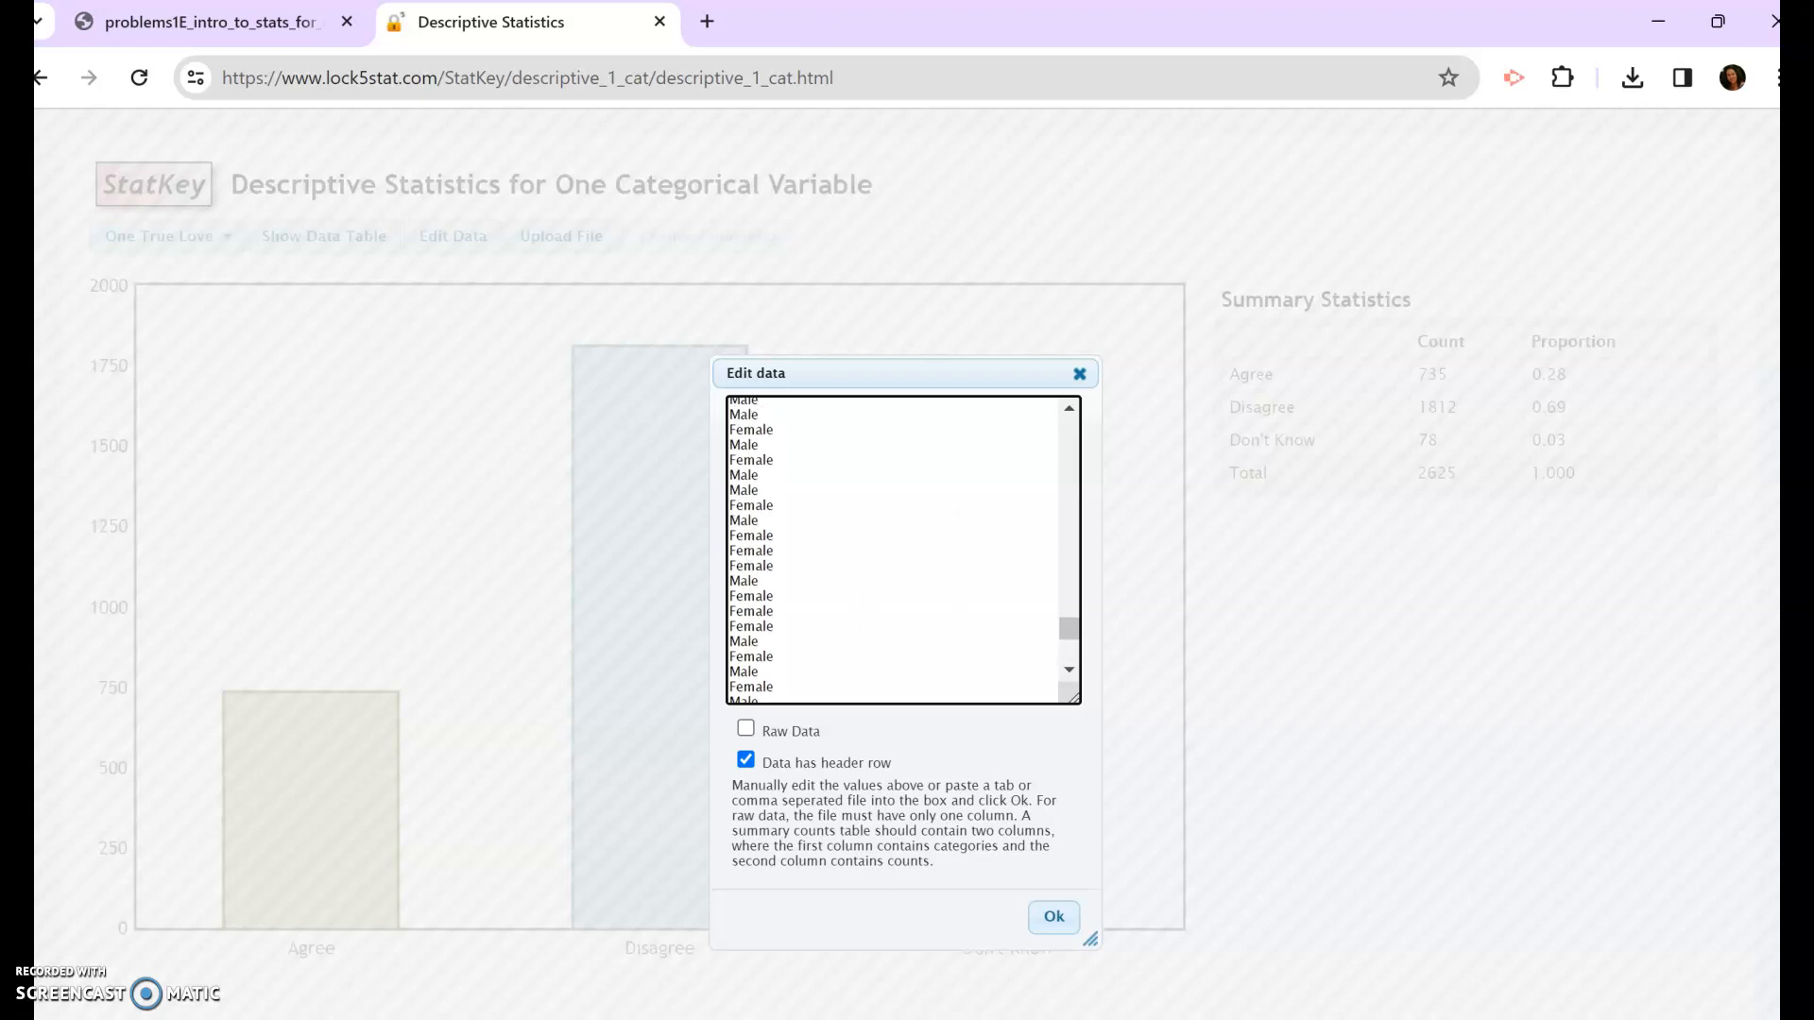
{"action": "scroll", "coordinate": [892, 550], "scroll_direction": "up", "scroll_amount": 8}
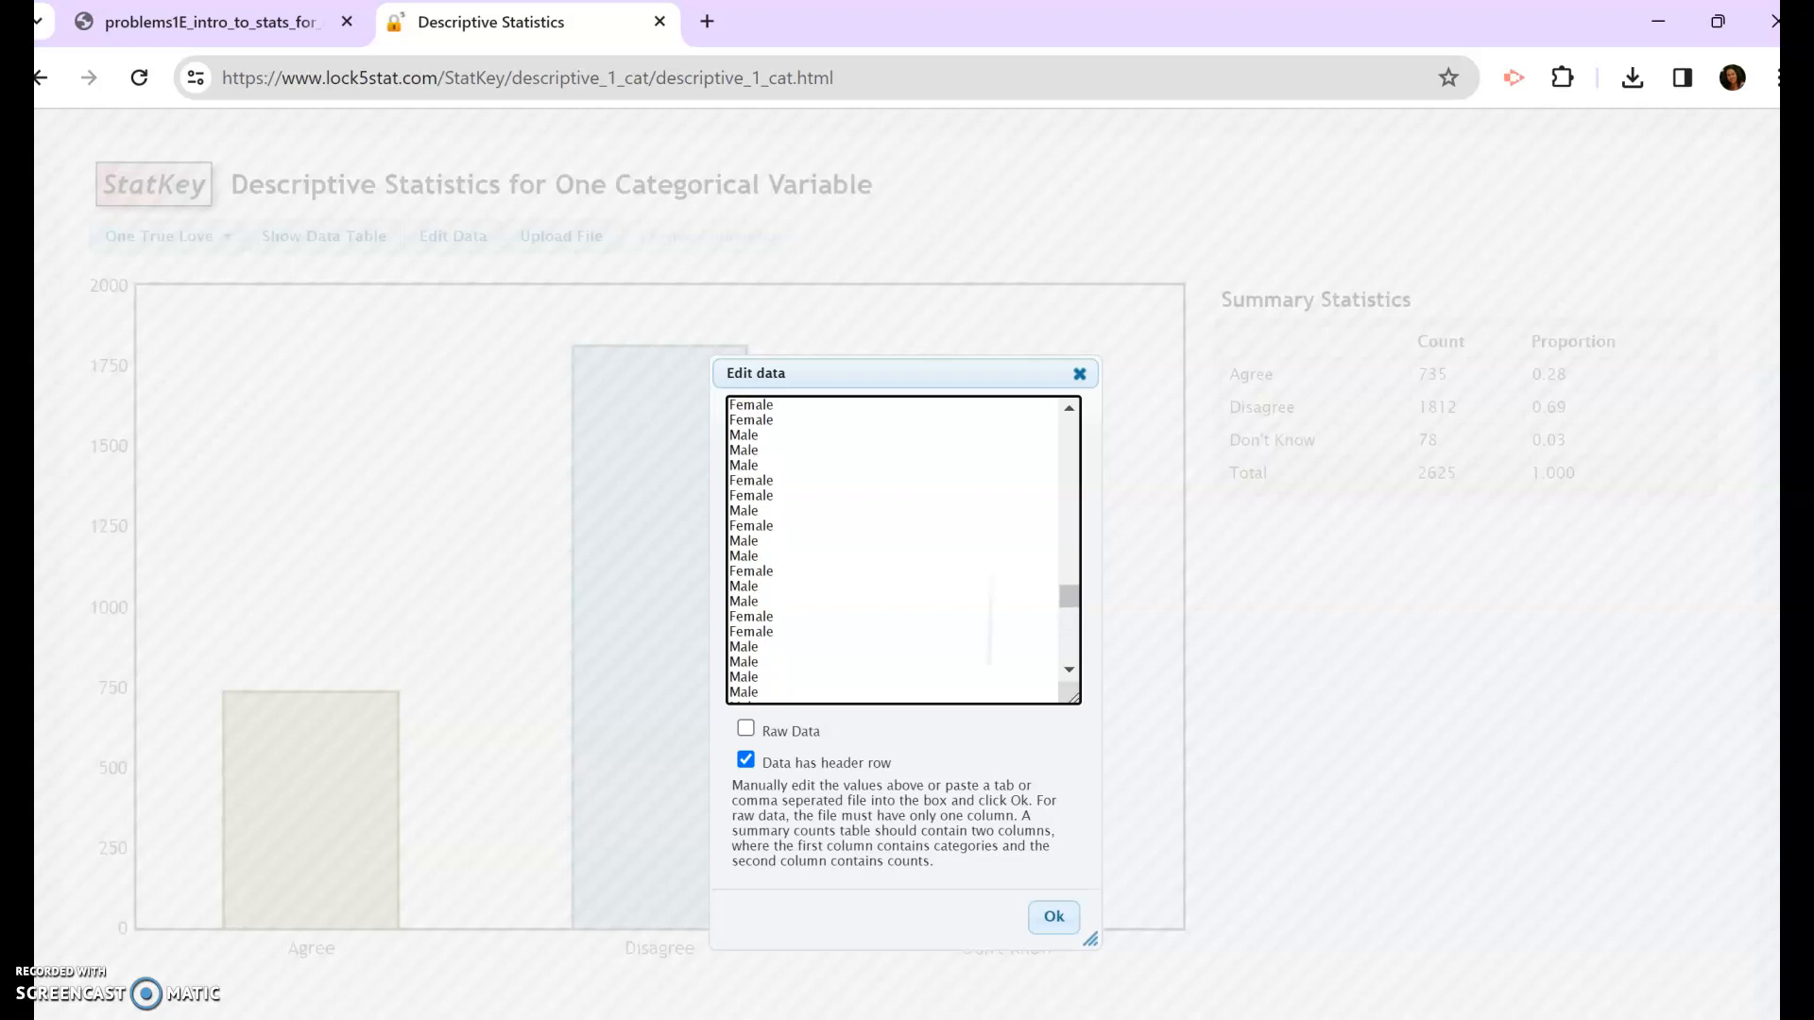
{"action": "scroll", "coordinate": [898, 550], "scroll_direction": "up", "scroll_amount": 4}
{"action": "scroll", "coordinate": [897, 550], "scroll_direction": "up", "scroll_amount": 10}
{"action": "scroll", "coordinate": [898, 550], "scroll_direction": "up", "scroll_amount": 6}
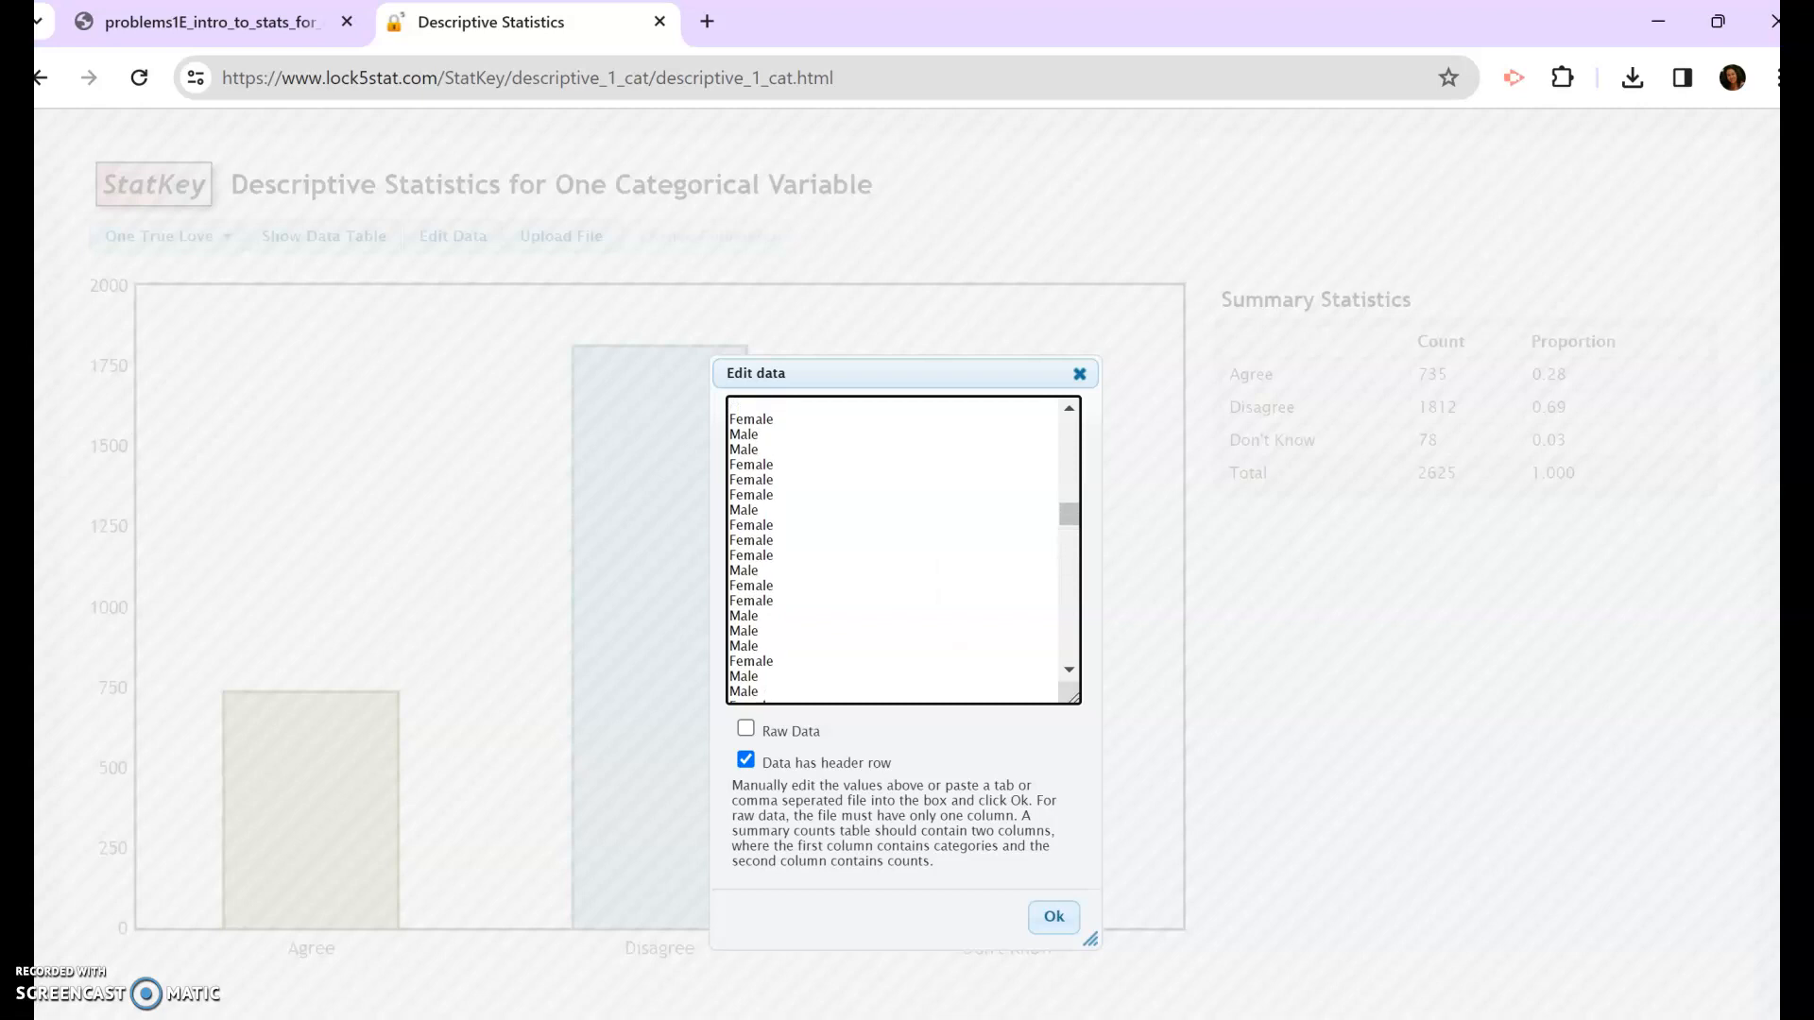
{"action": "left_click", "coordinate": [745, 729]}
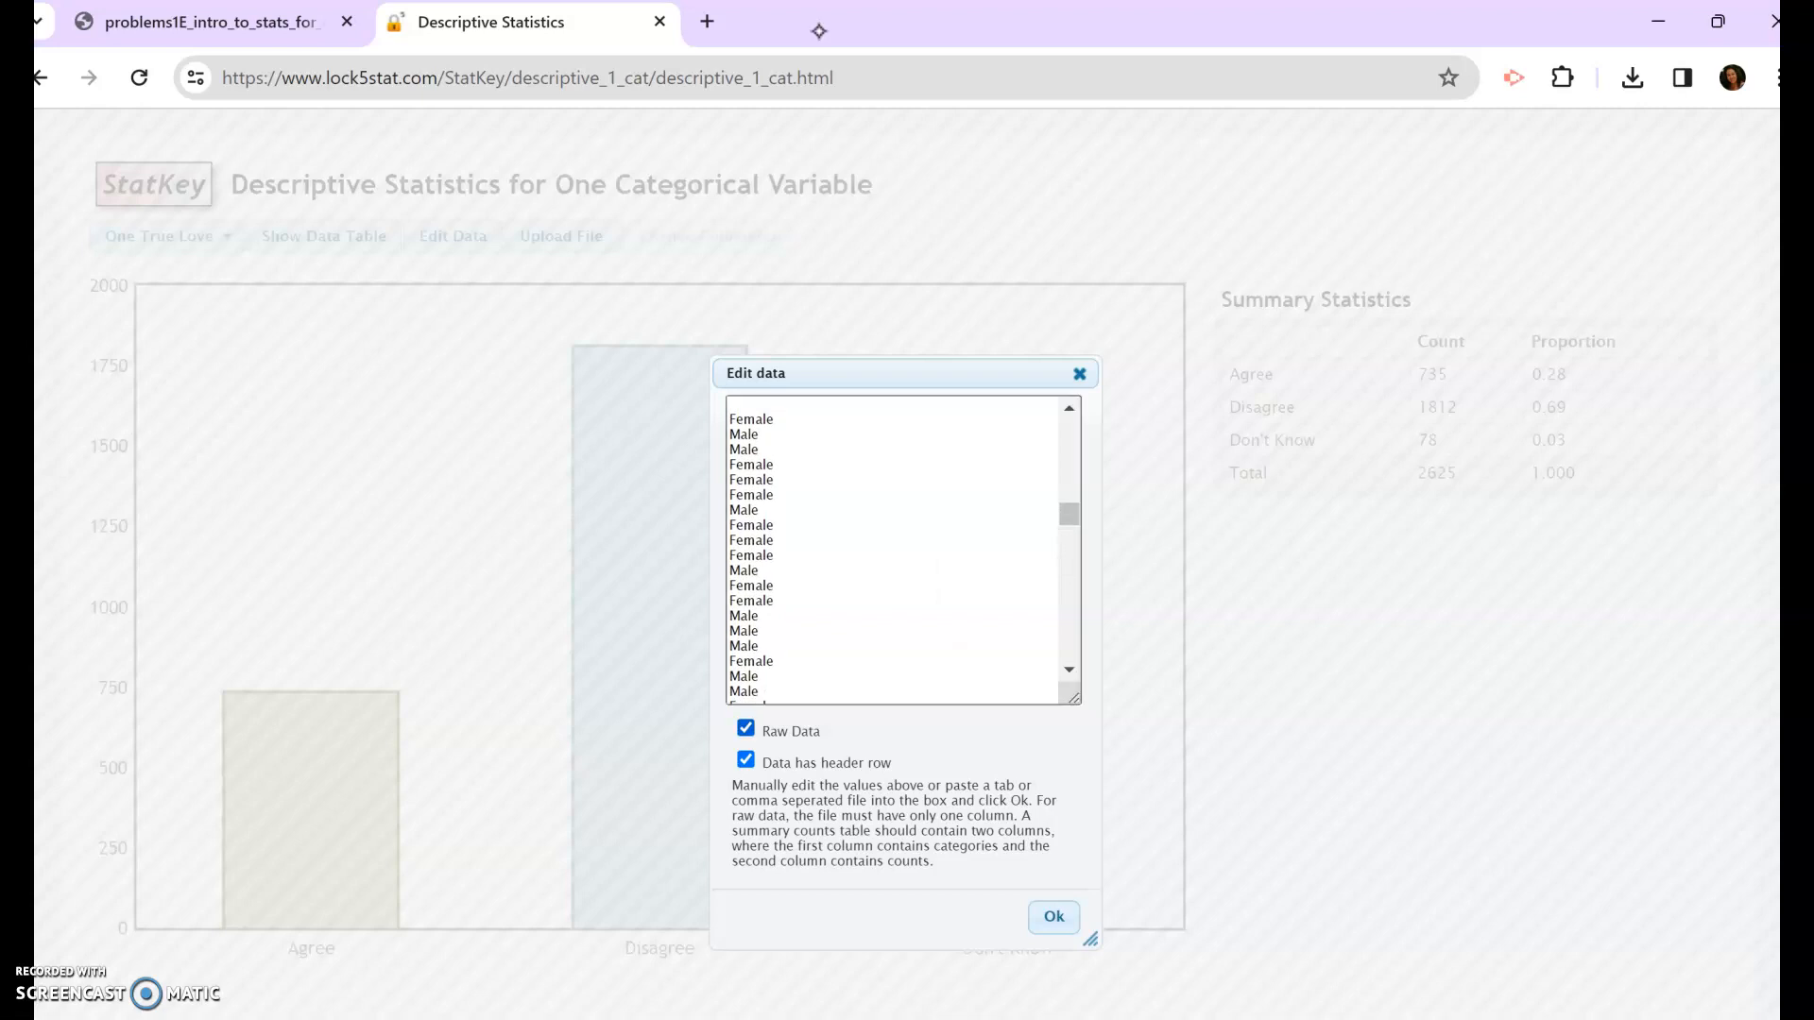
{"action": "scroll", "coordinate": [898, 550], "scroll_direction": "up", "scroll_amount": 20}
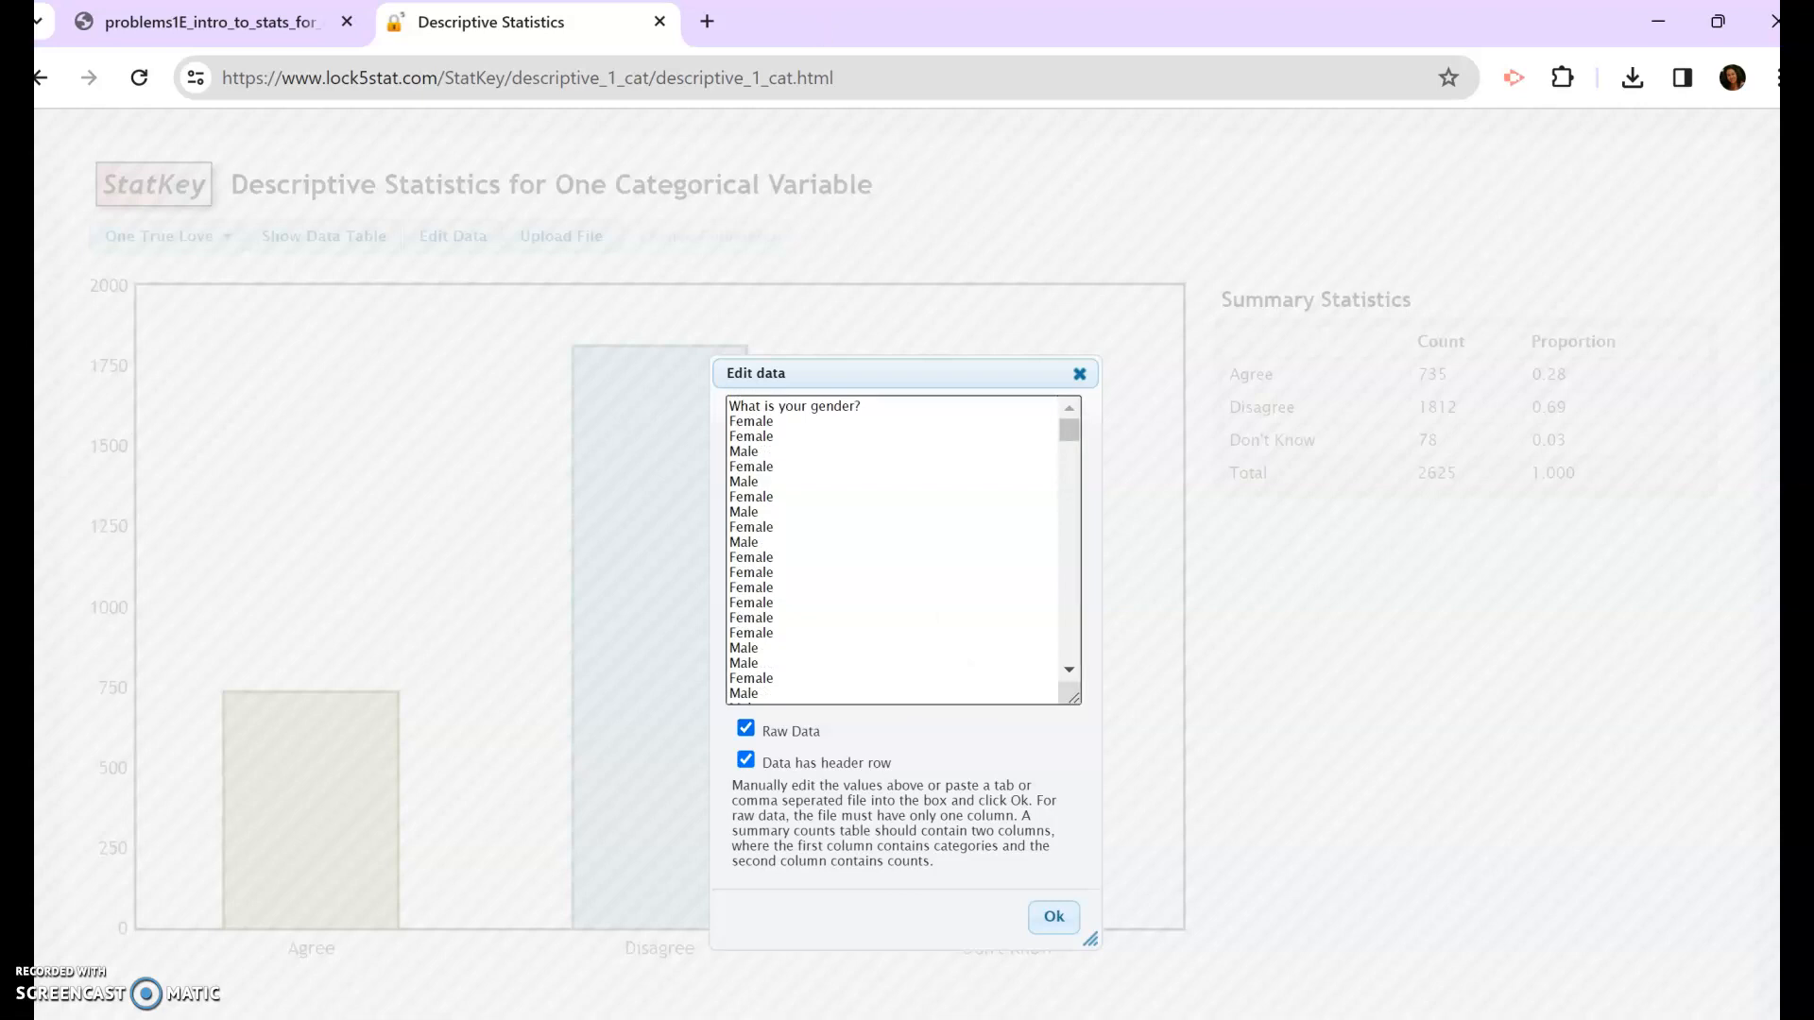
{"action": "left_click", "coordinate": [786, 407]}
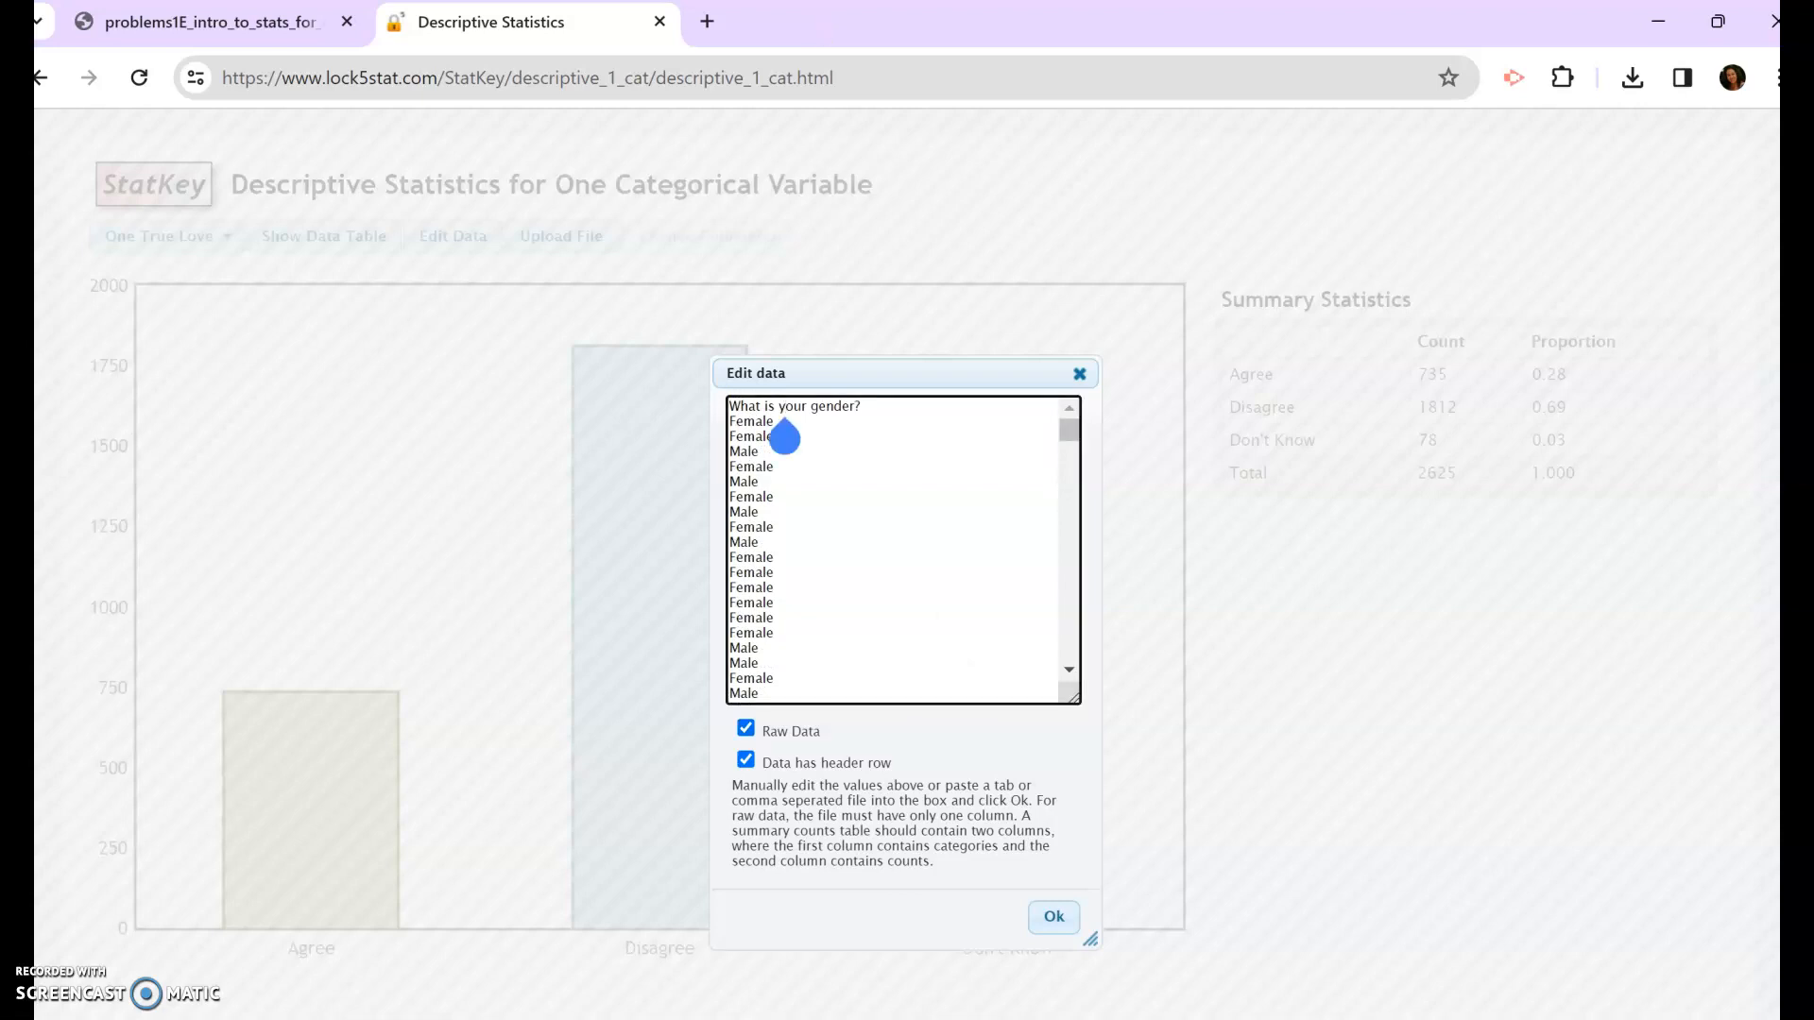
{"action": "left_click", "coordinate": [819, 407]}
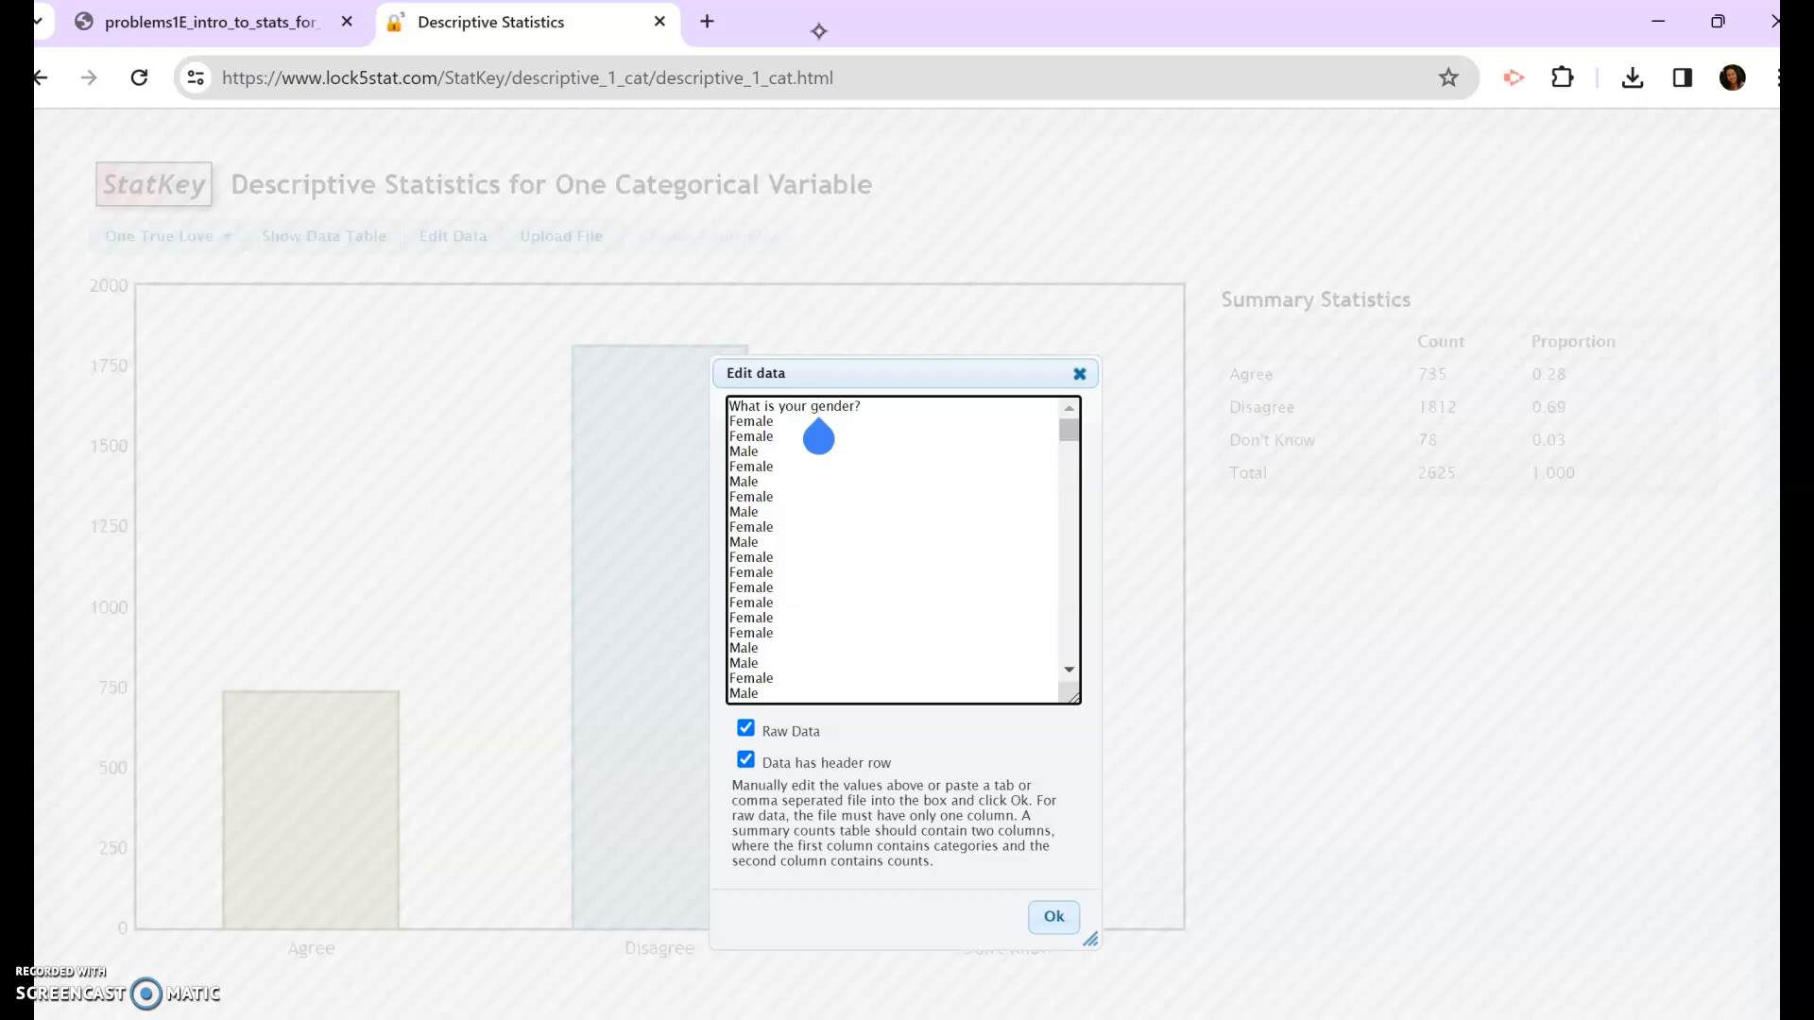
{"action": "left_click", "coordinate": [746, 760]}
{"action": "left_click", "coordinate": [745, 760]}
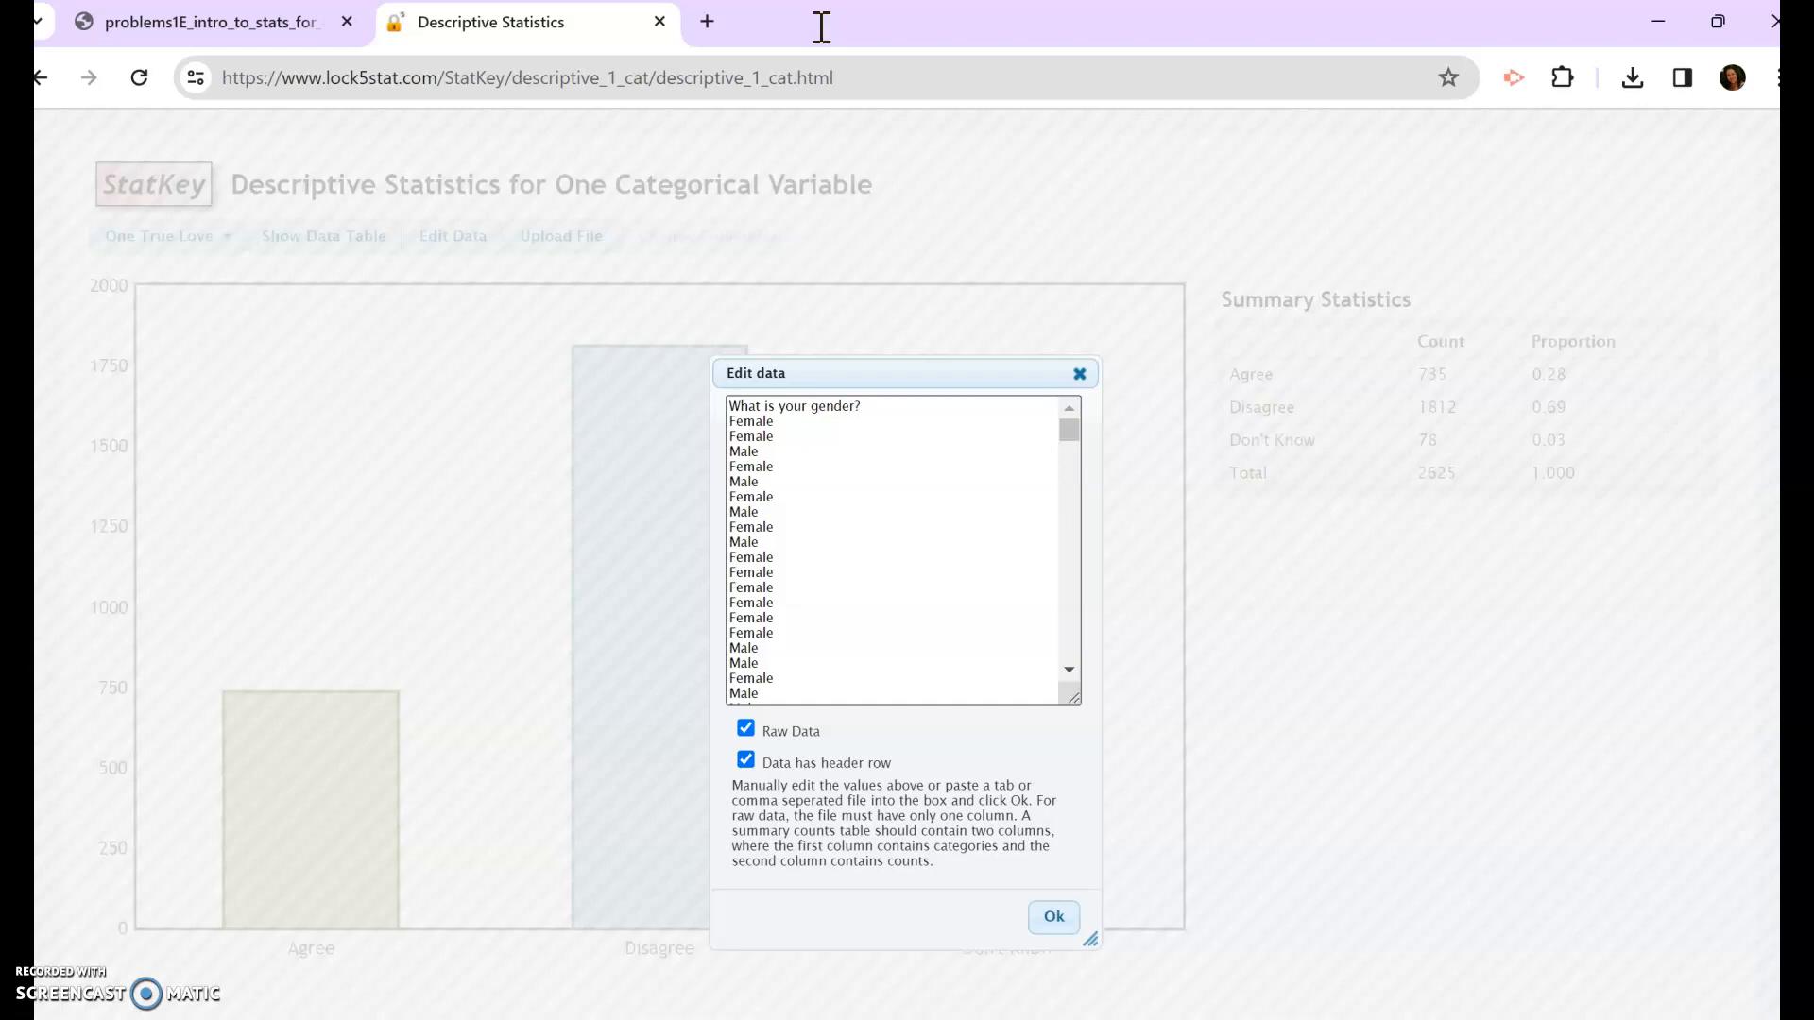
{"action": "left_click", "coordinate": [1054, 917]}
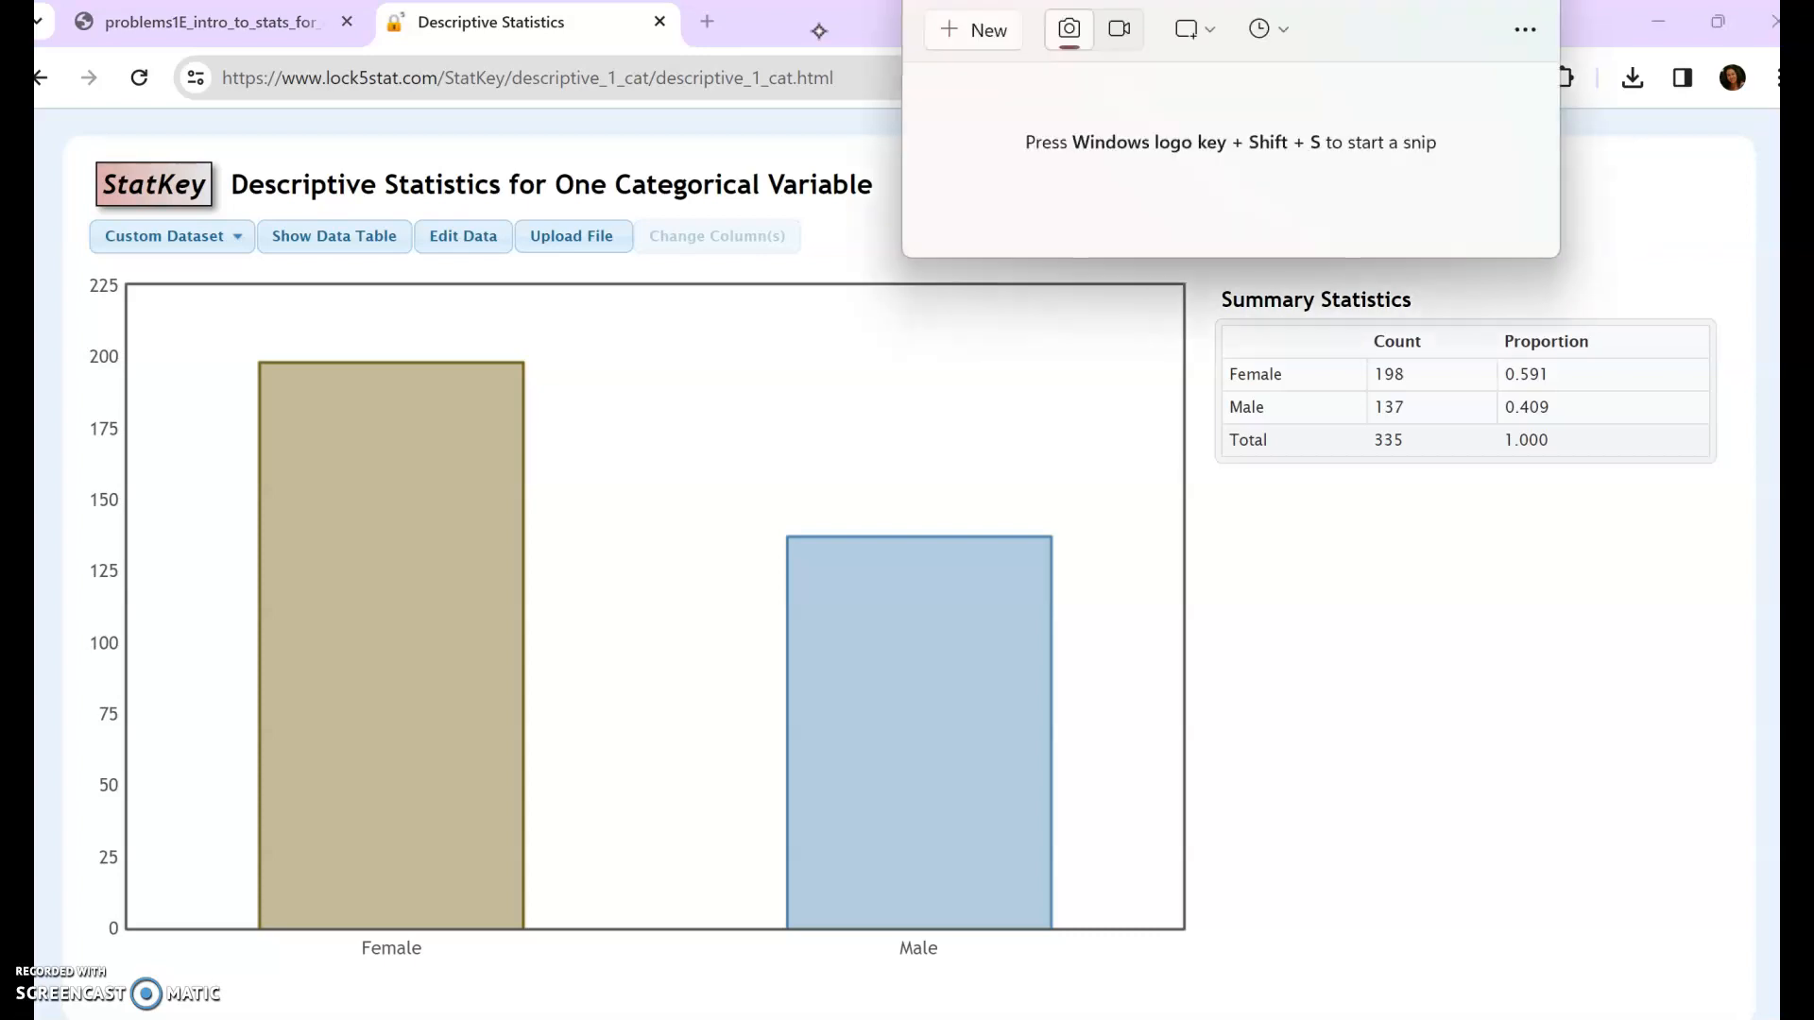
- Capture a rectangular snip around the Summary Statistics table in Snipping Tool and enlarge the snip window
{"action": "key", "text": "ctrl+n"}
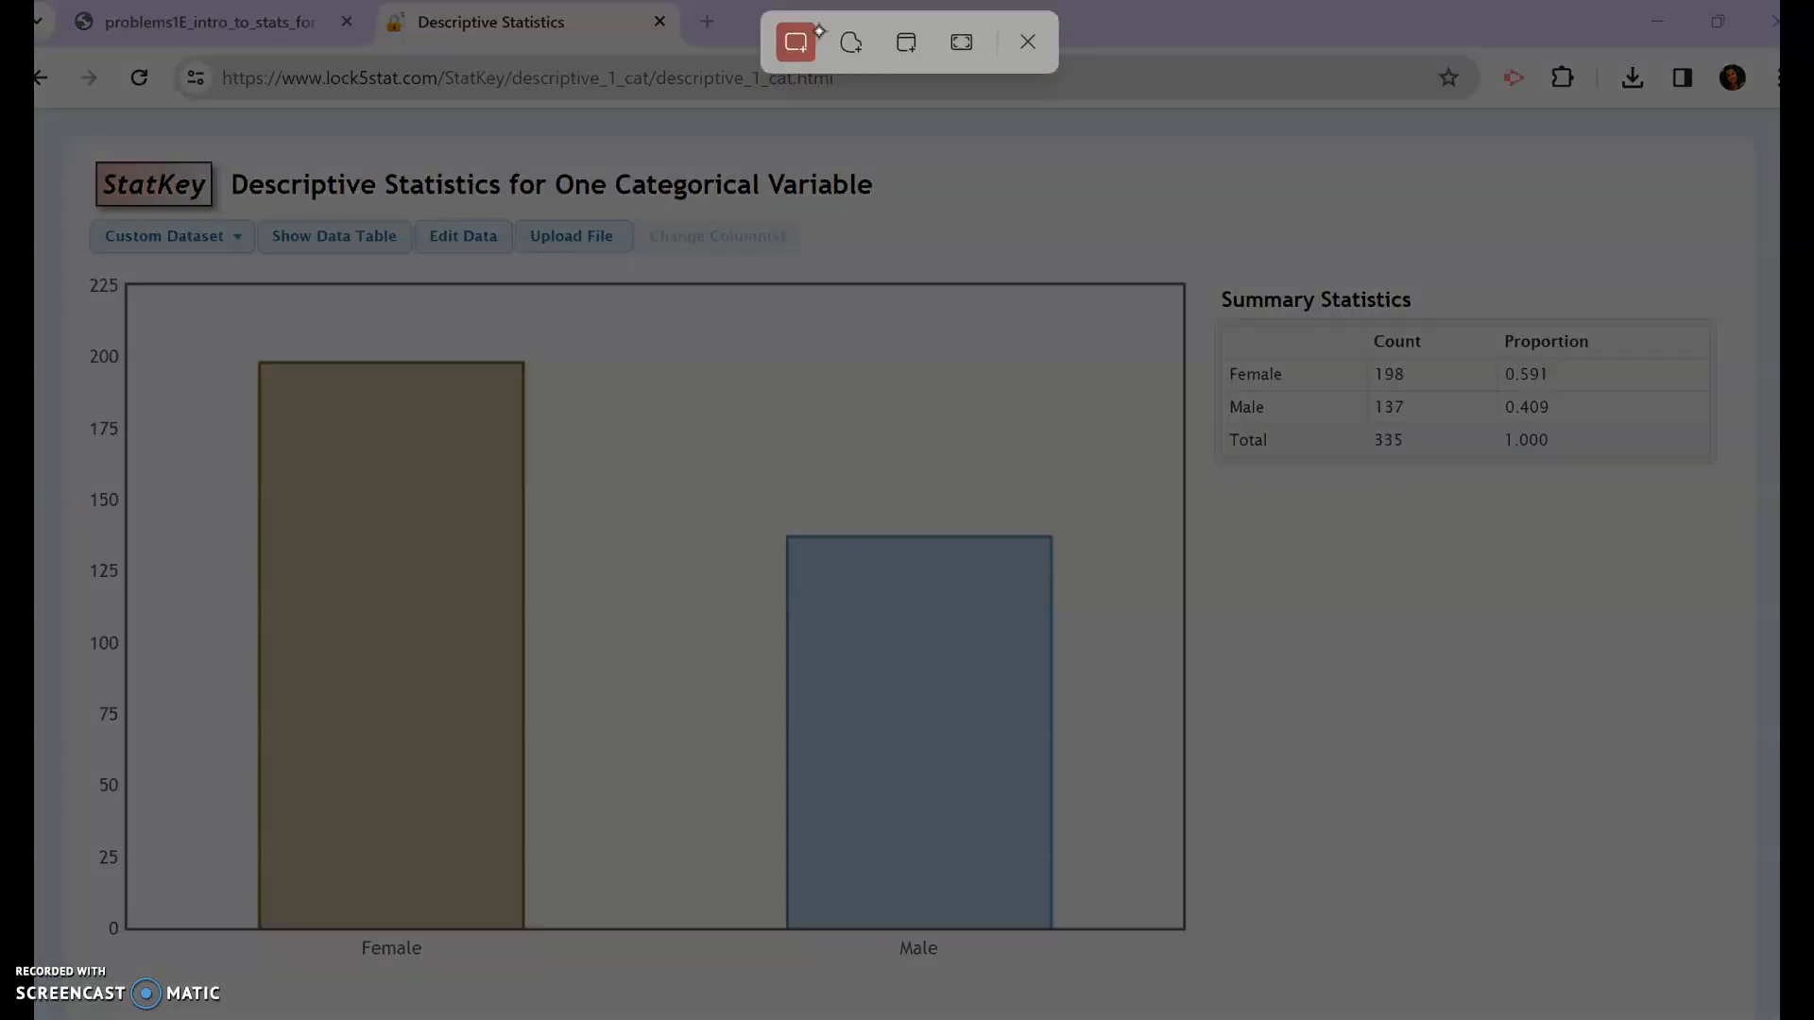
{"action": "left_click_drag", "start_coordinate": [993, 239], "coordinate": [1780, 1019]}
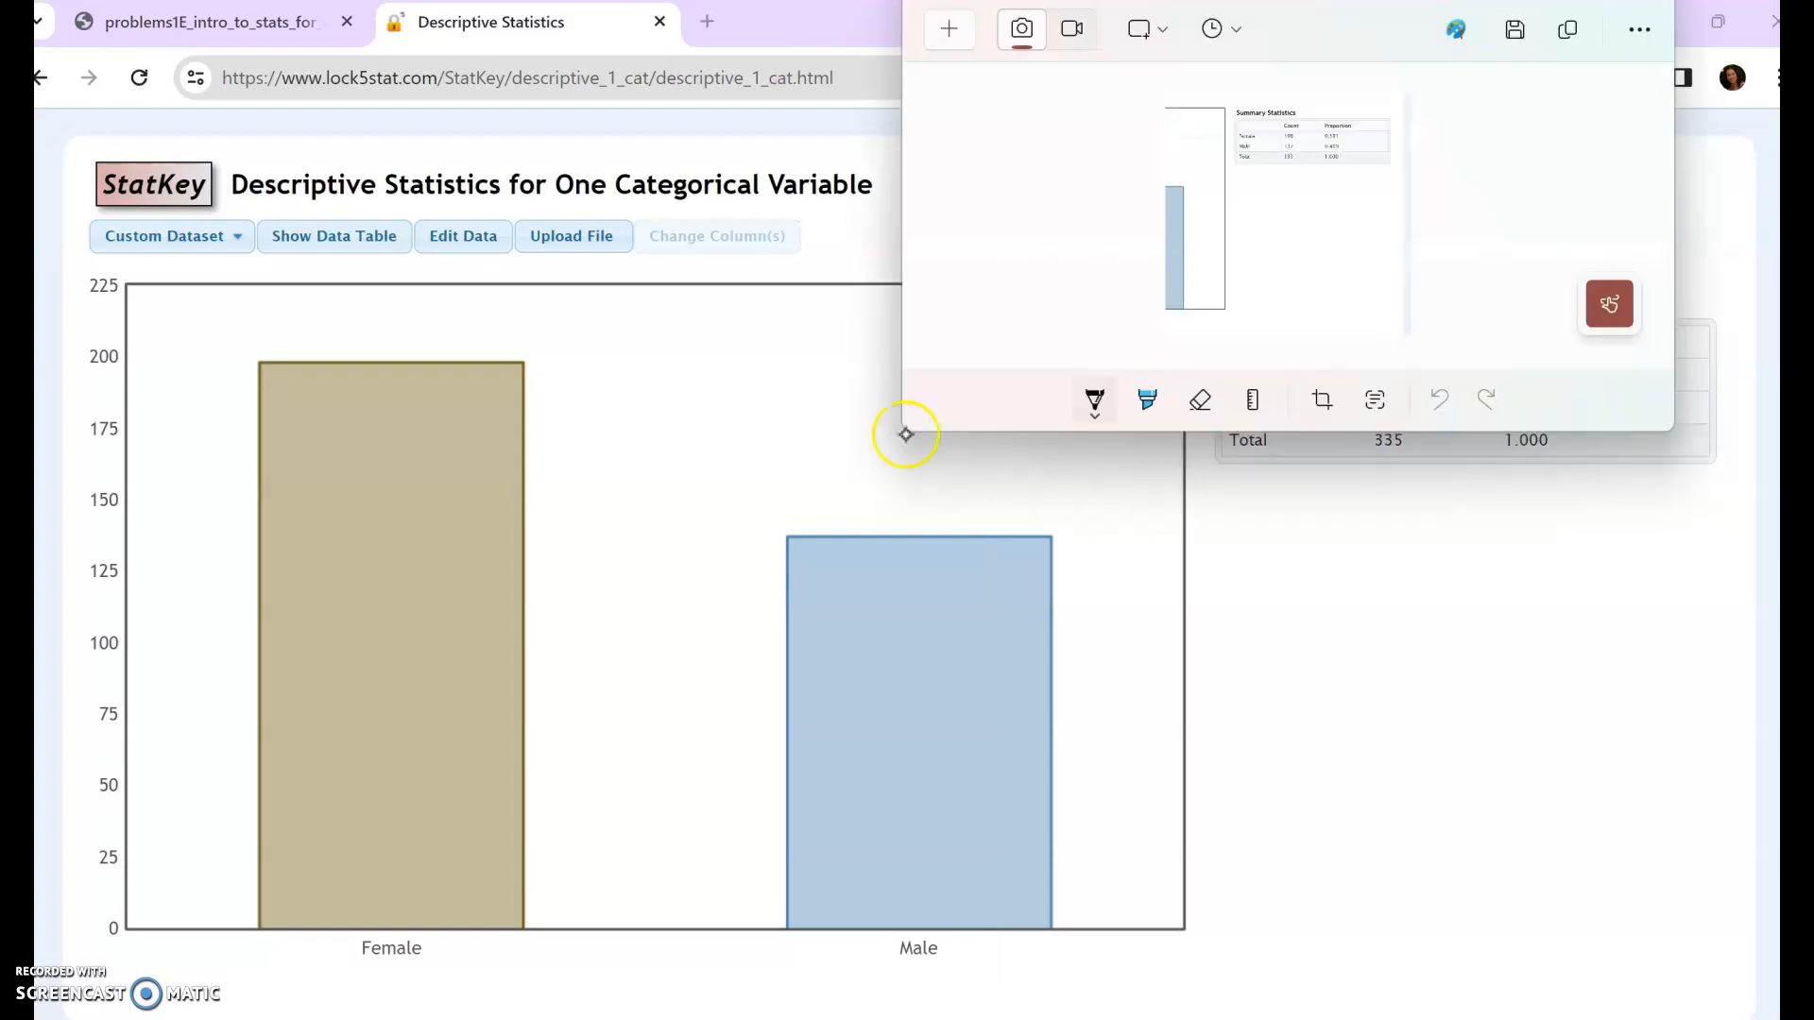
{"action": "left_click_drag", "start_coordinate": [905, 434], "coordinate": [671, 1018]}
{"action": "left_click_drag", "start_coordinate": [1167, 32], "coordinate": [1318, 32]}
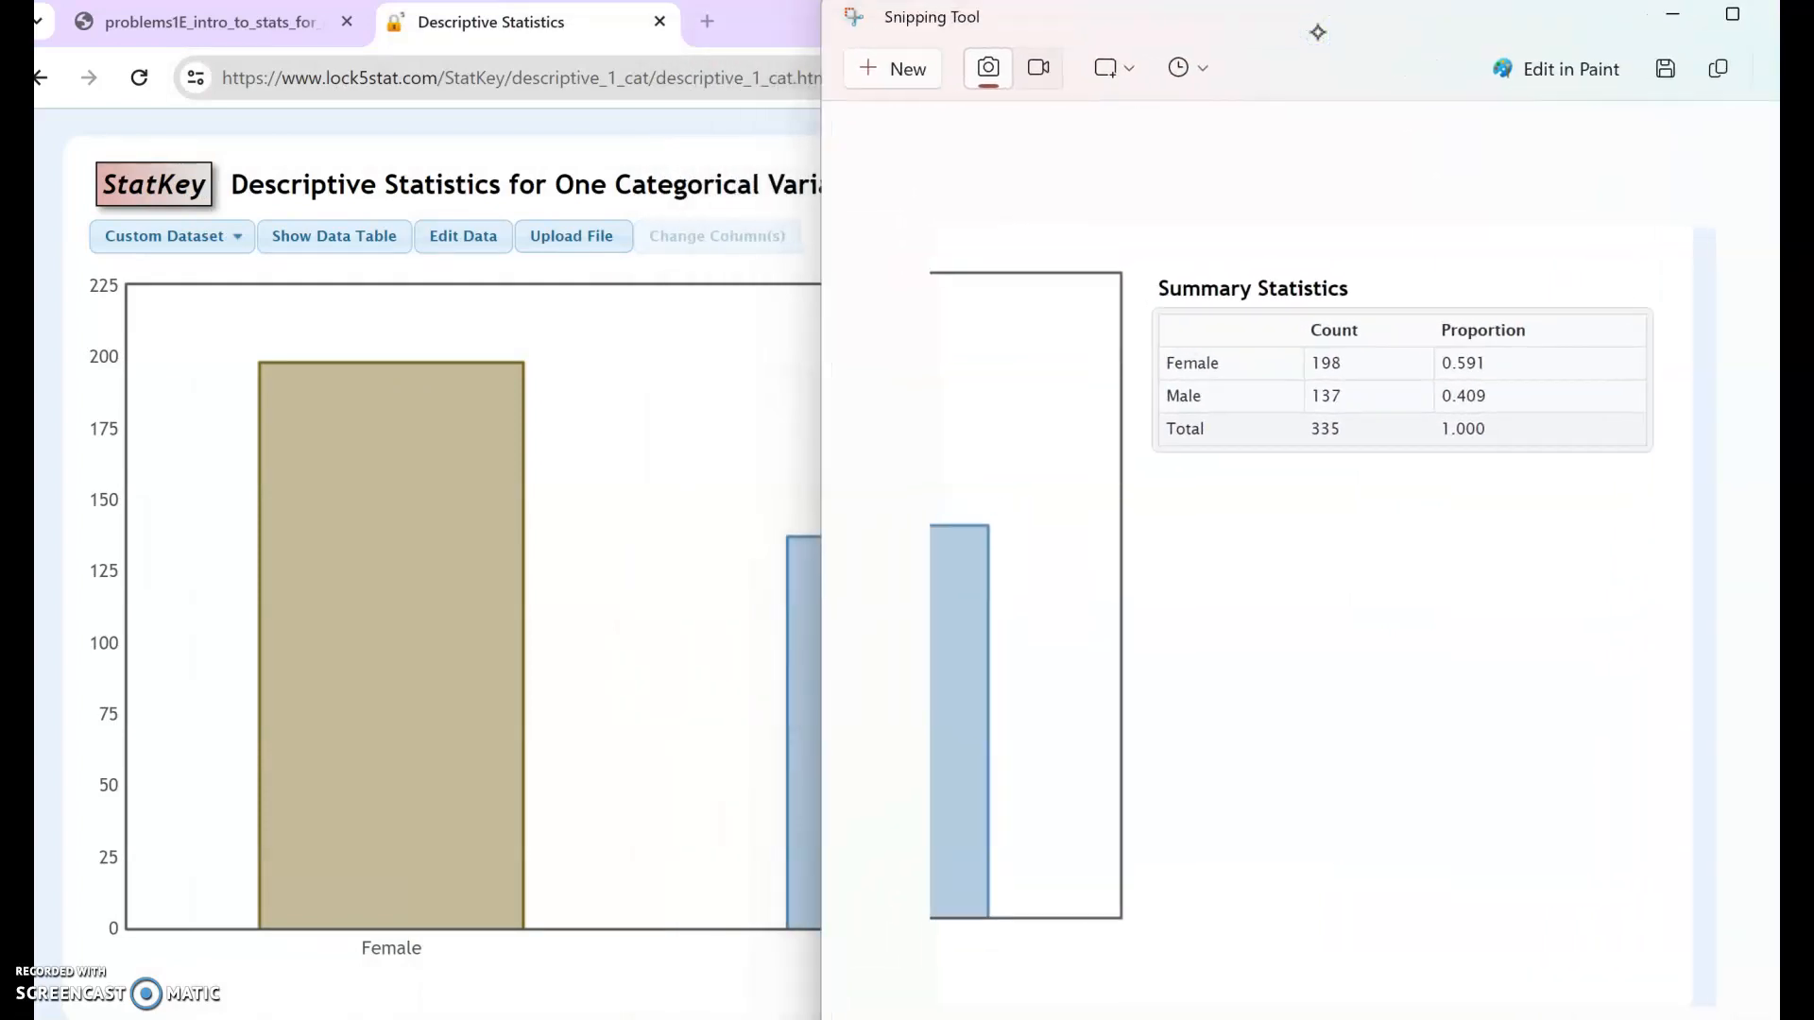
- Return to the problem set PDF, place it side by side with the Snipping Tool window, and clear the text highlight in question 17
{"action": "left_click", "coordinate": [214, 22]}
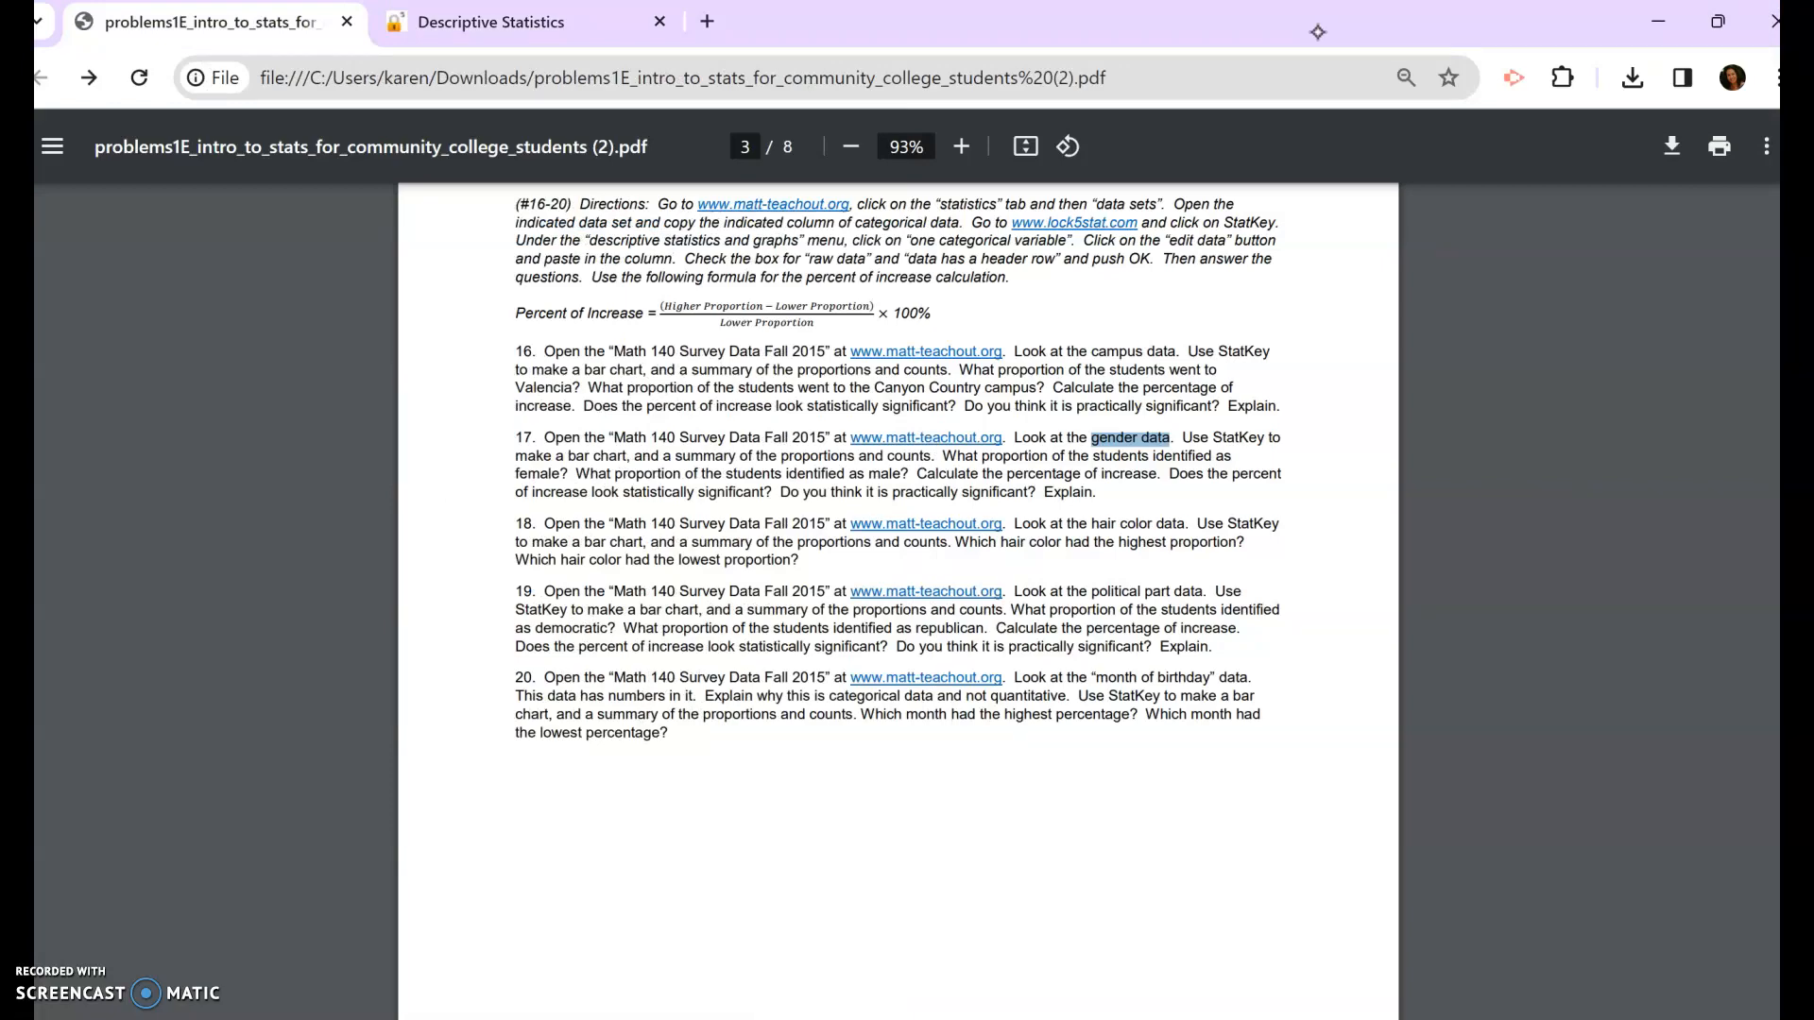
{"action": "key", "text": "super+Left"}
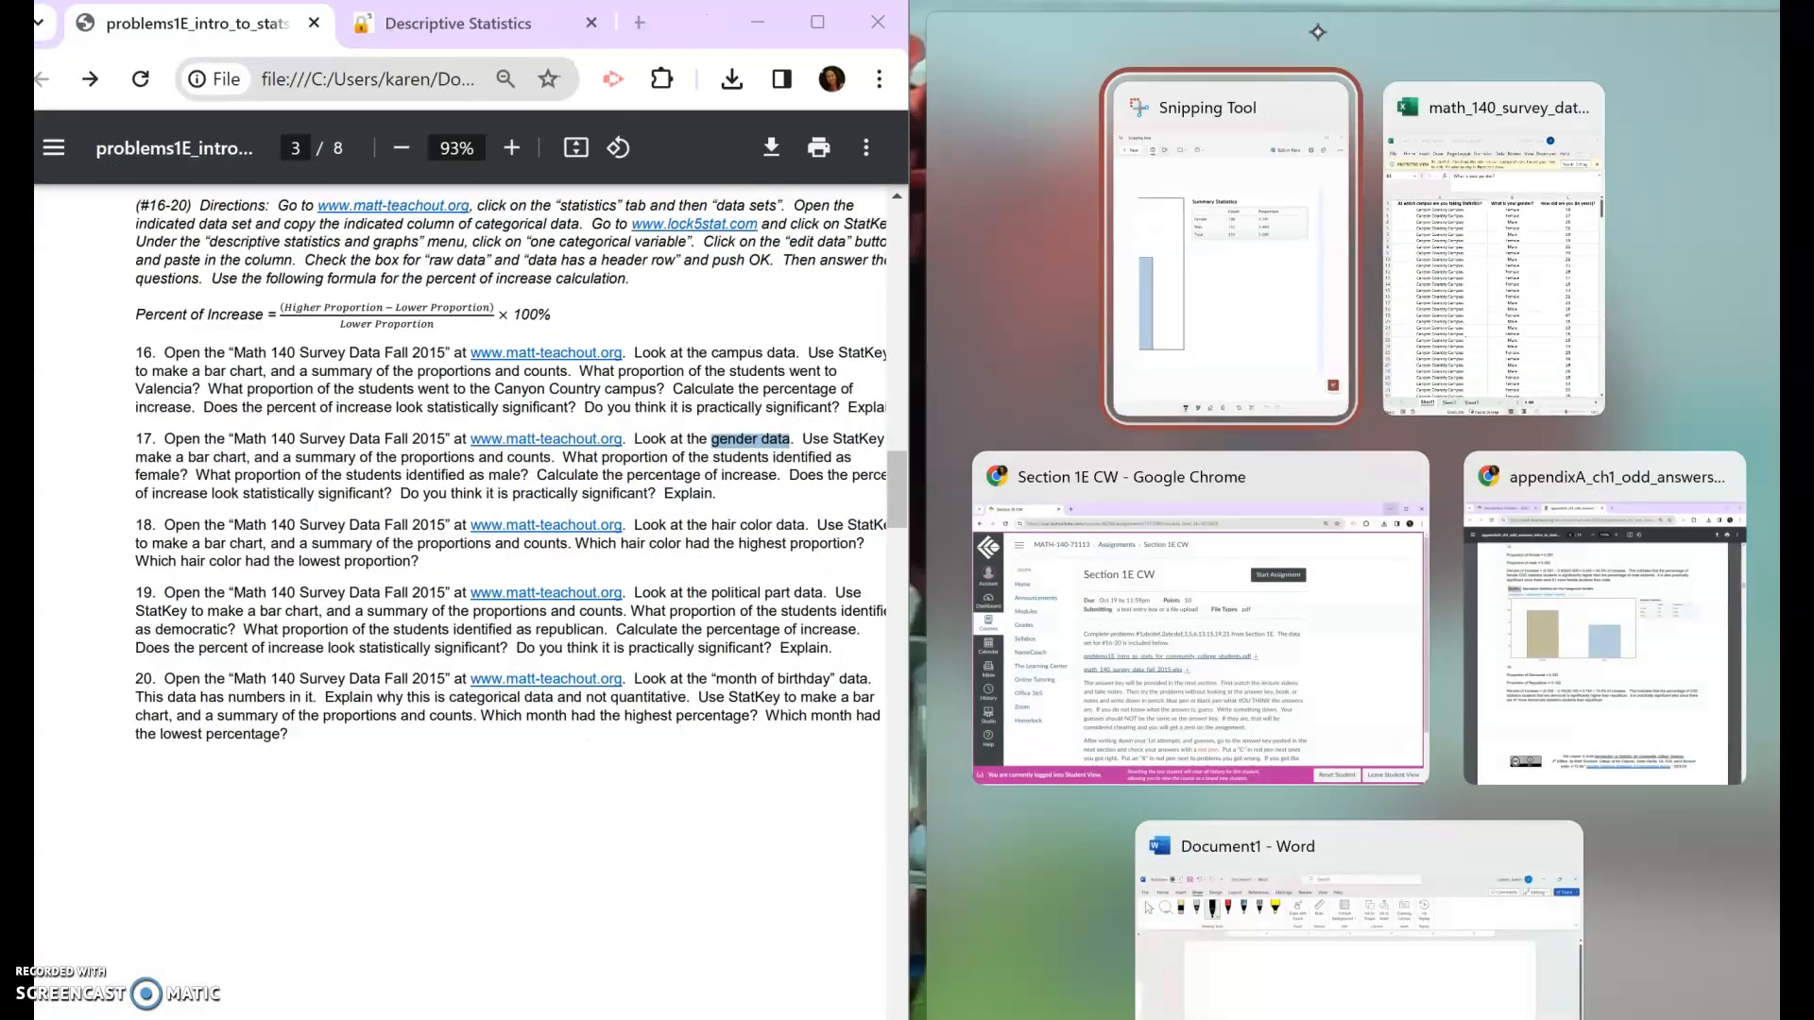
{"action": "key", "text": "Return"}
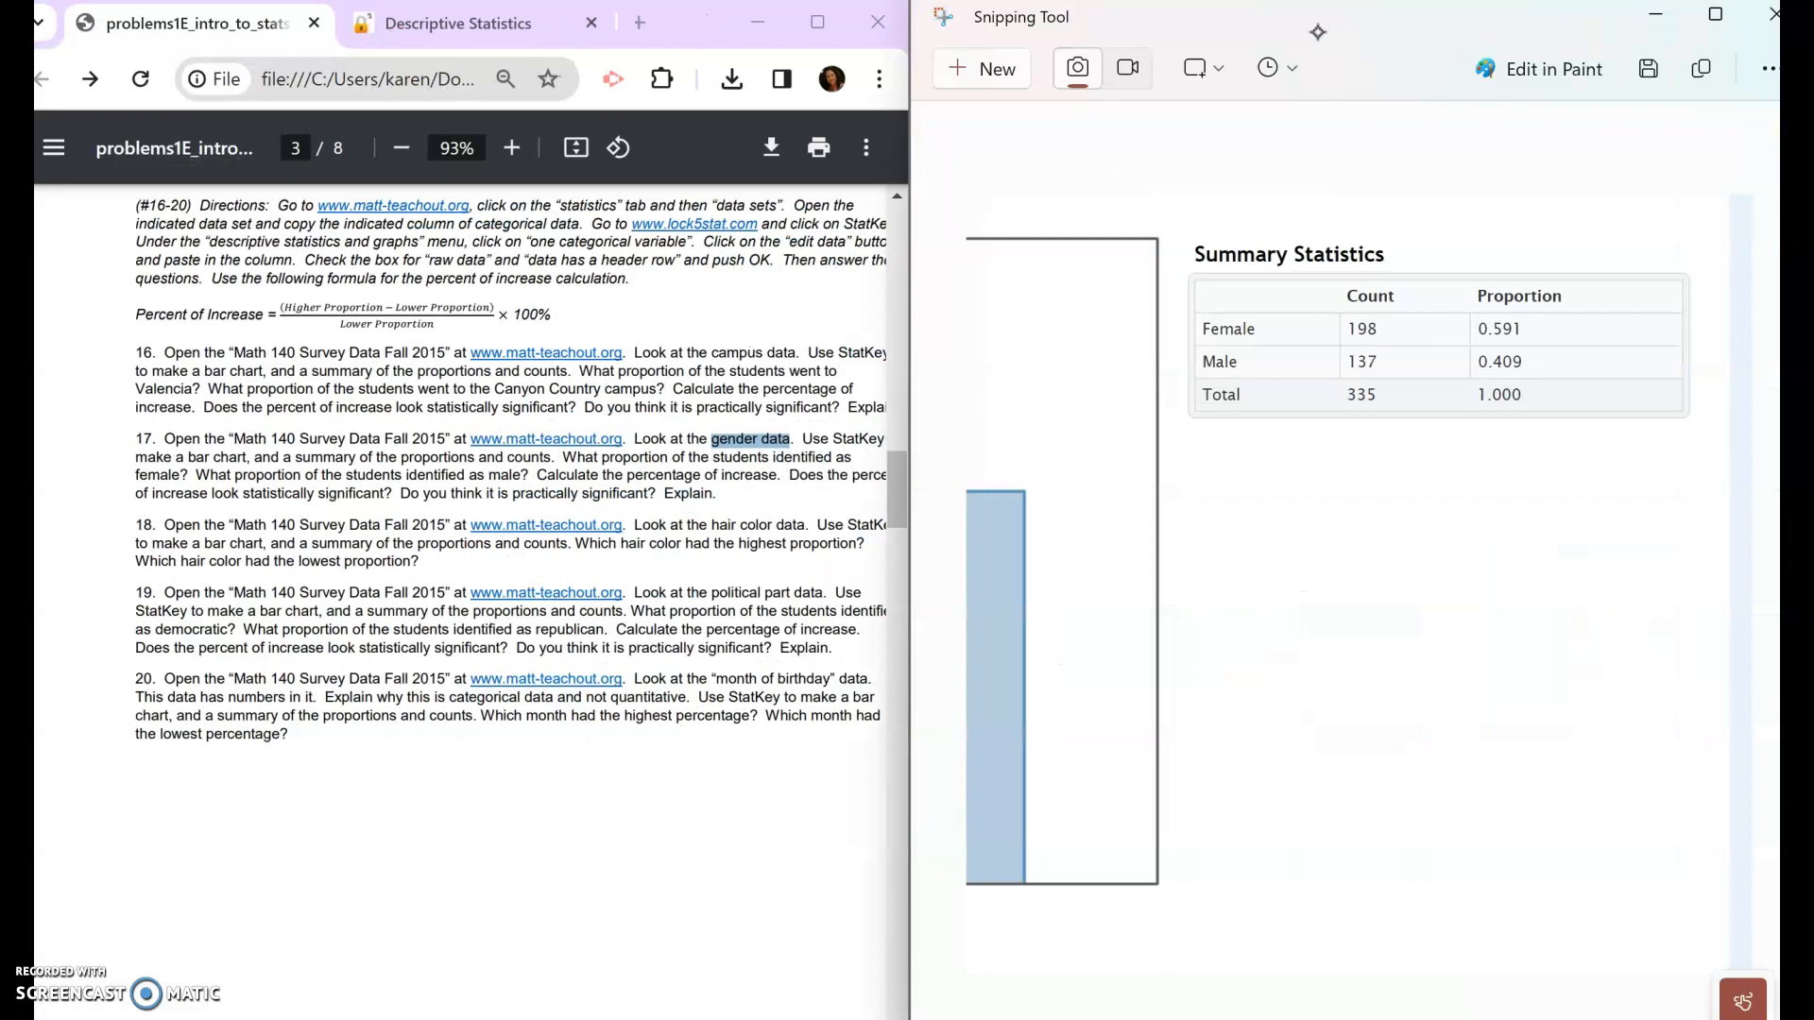
{"action": "scroll", "coordinate": [463, 567], "scroll_direction": "up", "scroll_amount": 1}
{"action": "scroll", "coordinate": [463, 567], "scroll_direction": "right", "scroll_amount": 1}
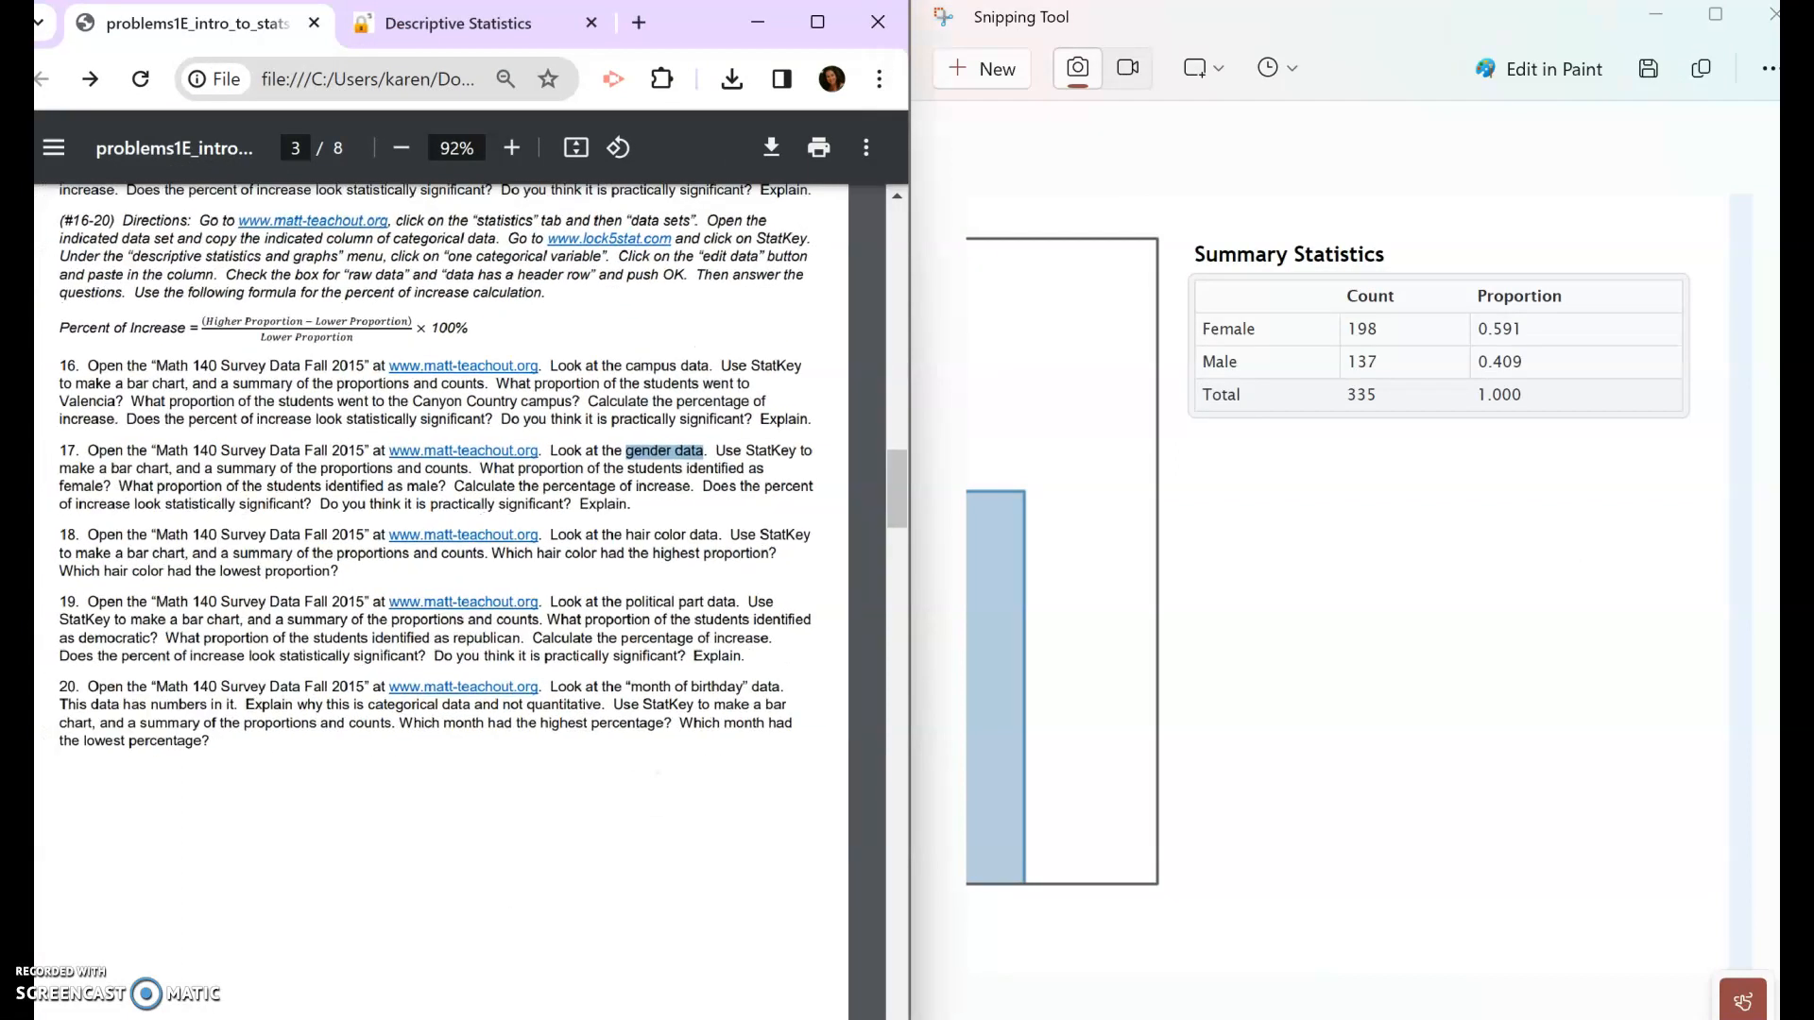
{"action": "left_click", "coordinate": [762, 405]}
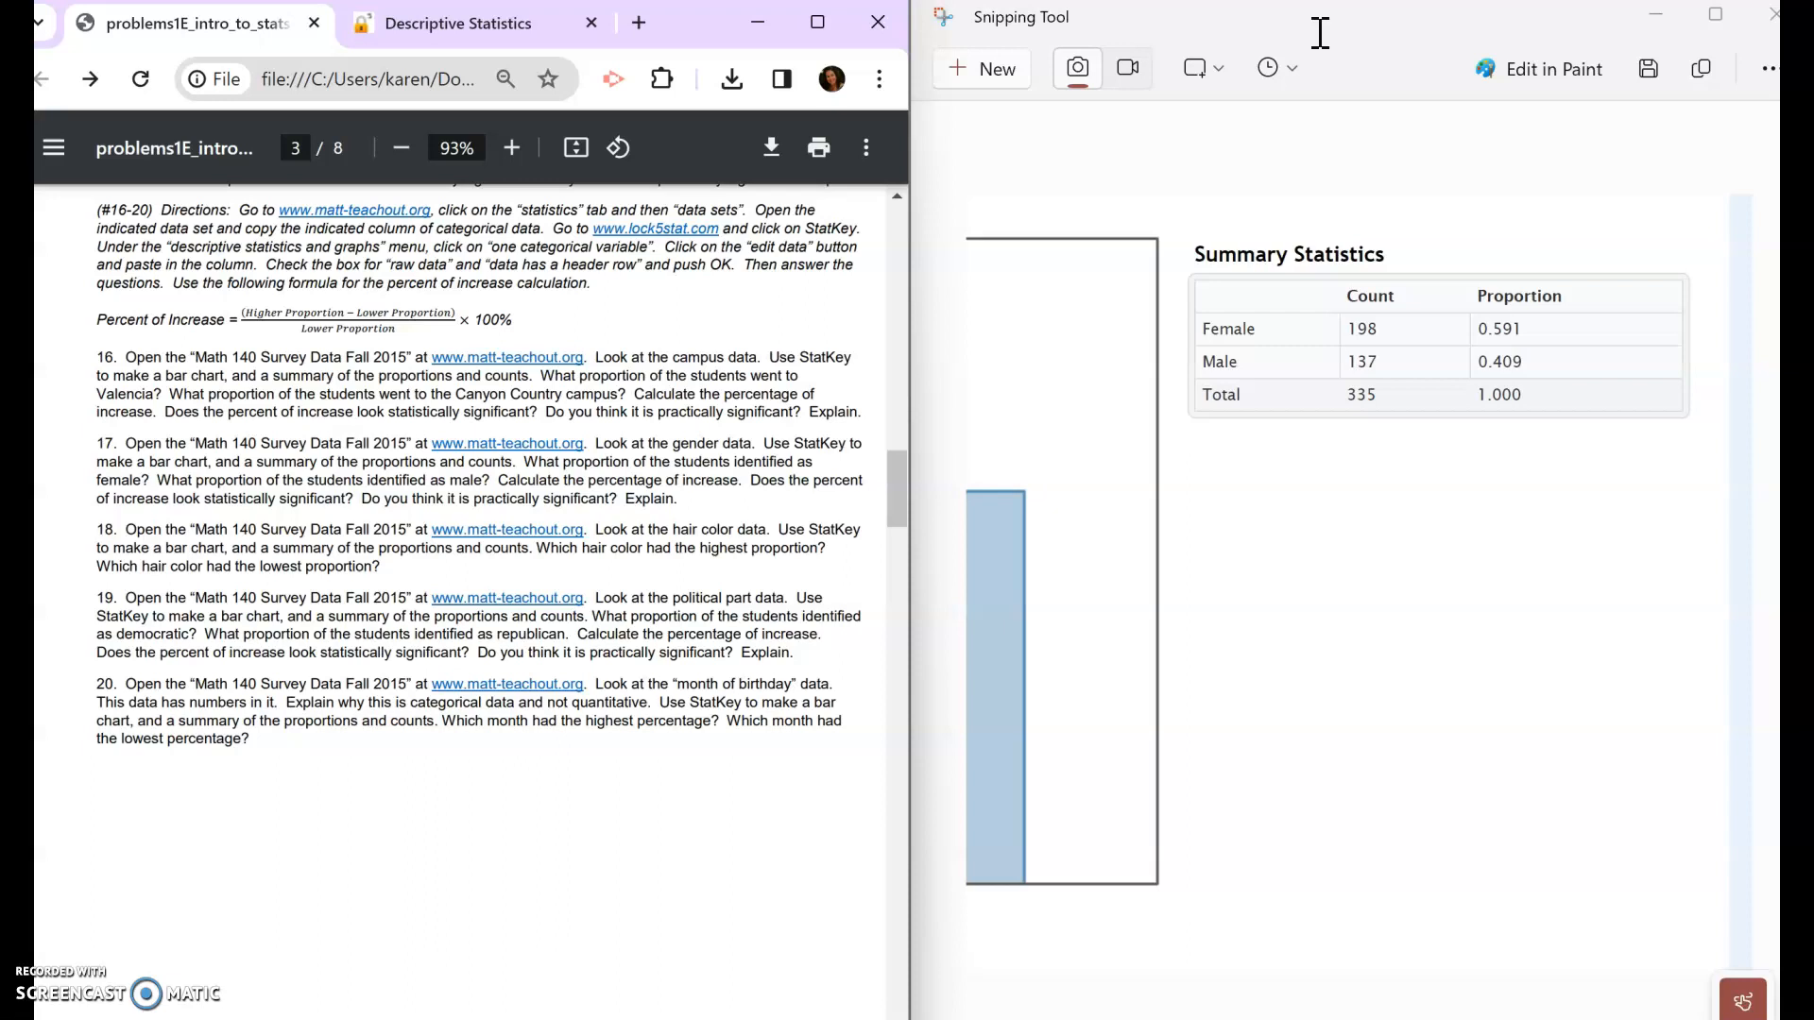
- Set the snip's pen colour to blue and draw an arrow pointing at the Female proportion
{"action": "left_click", "coordinate": [1320, 32]}
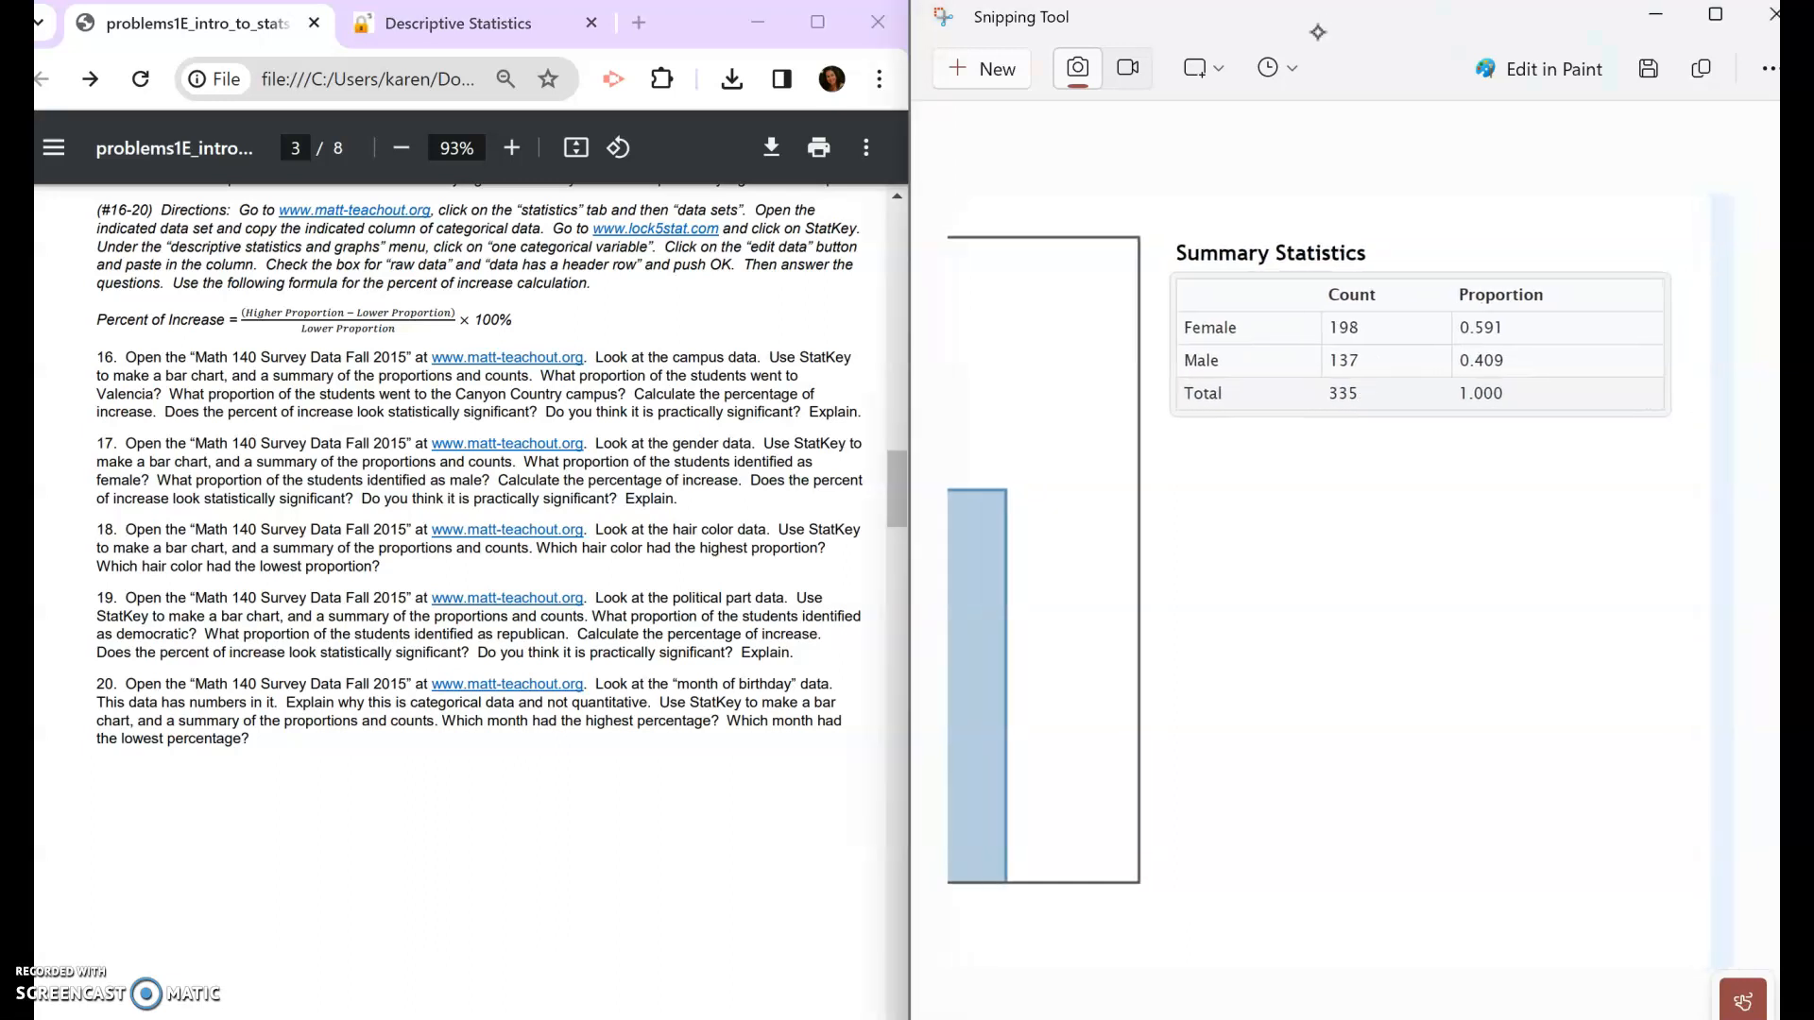
{"action": "left_click", "coordinate": [1169, 1019]}
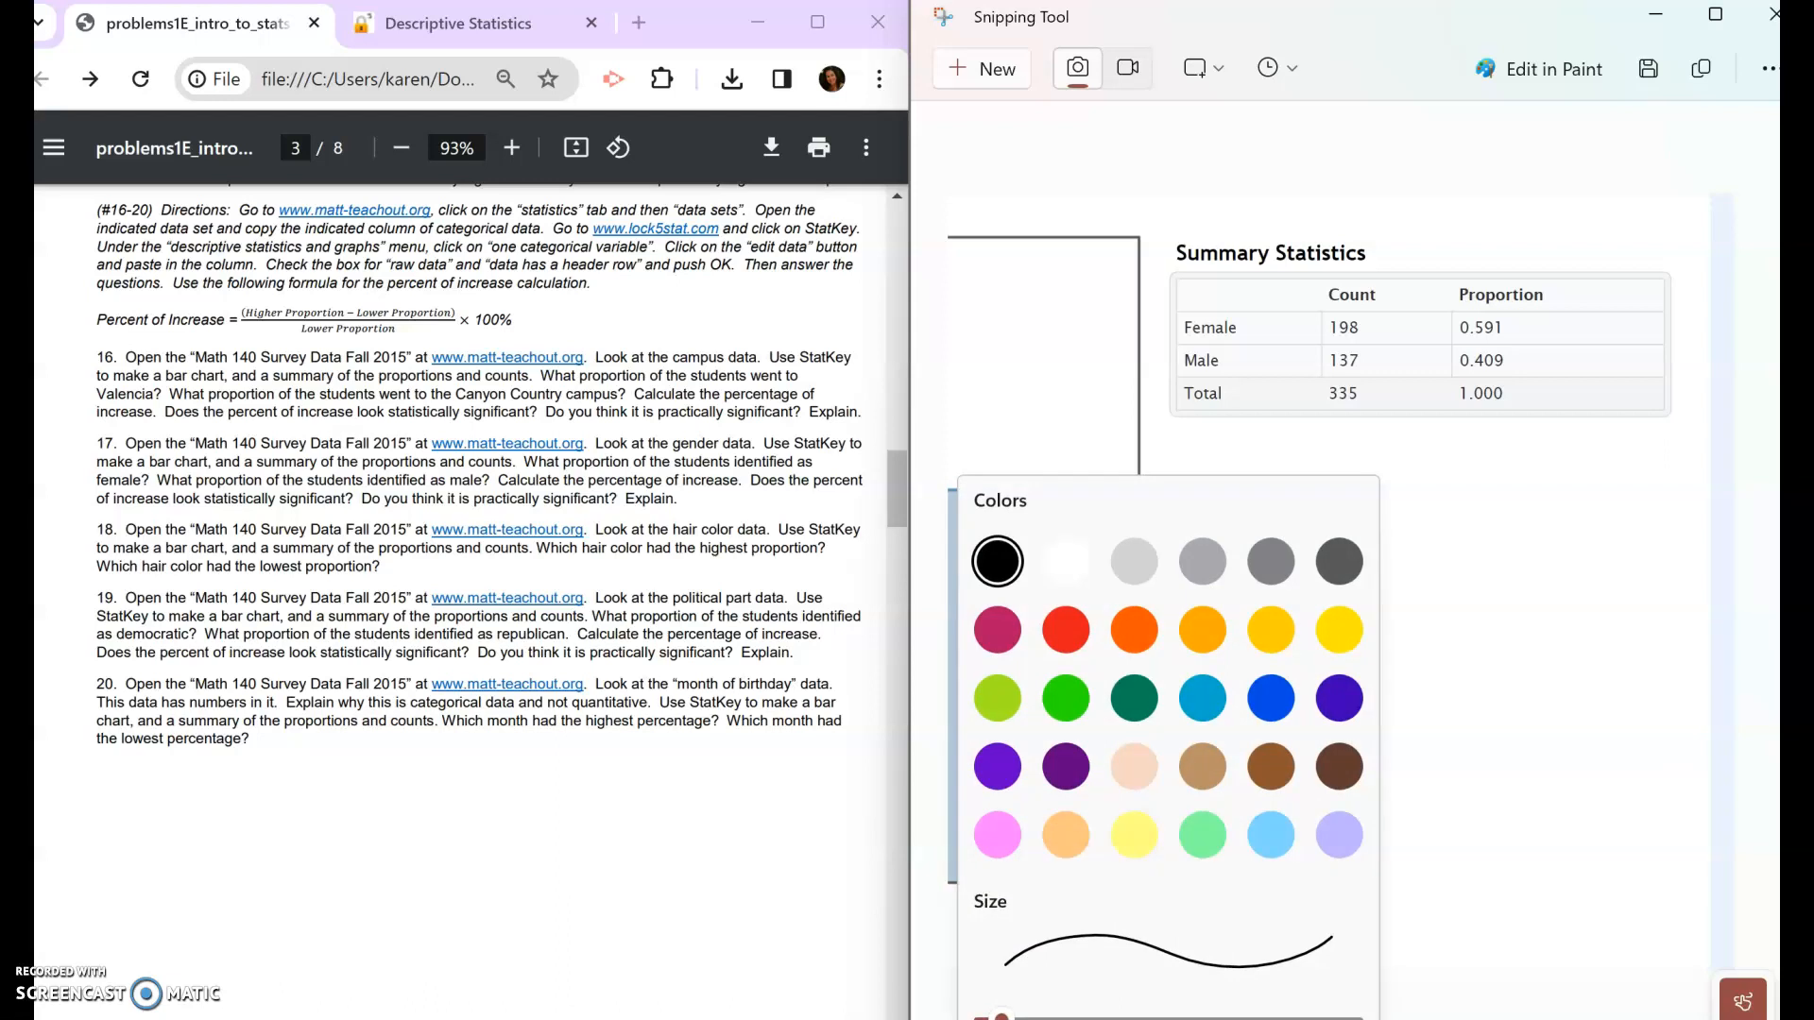
{"action": "left_click", "coordinate": [1273, 700]}
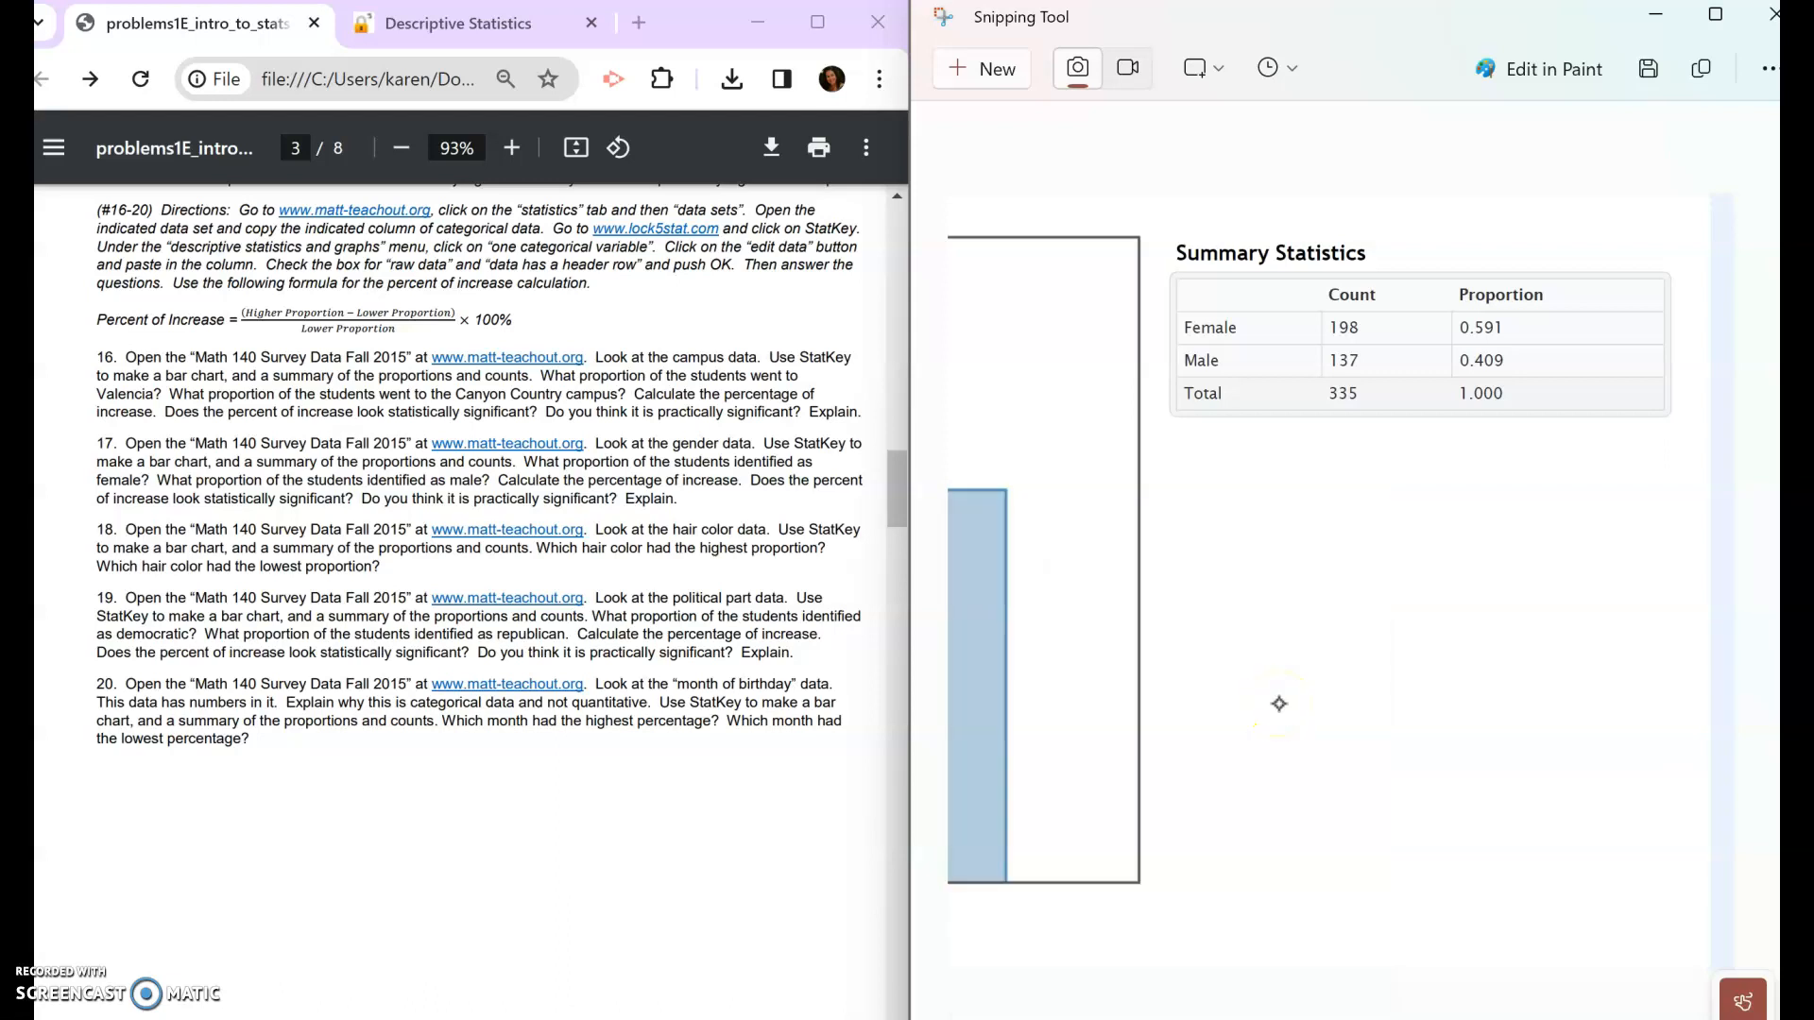
{"action": "mouse_move", "coordinate": [1595, 310]}
{"action": "left_mouse_down"}
{"action": "mouse_move", "coordinate": [1538, 322]}
{"action": "mouse_move", "coordinate": [1557, 338]}
{"action": "left_mouse_up"}
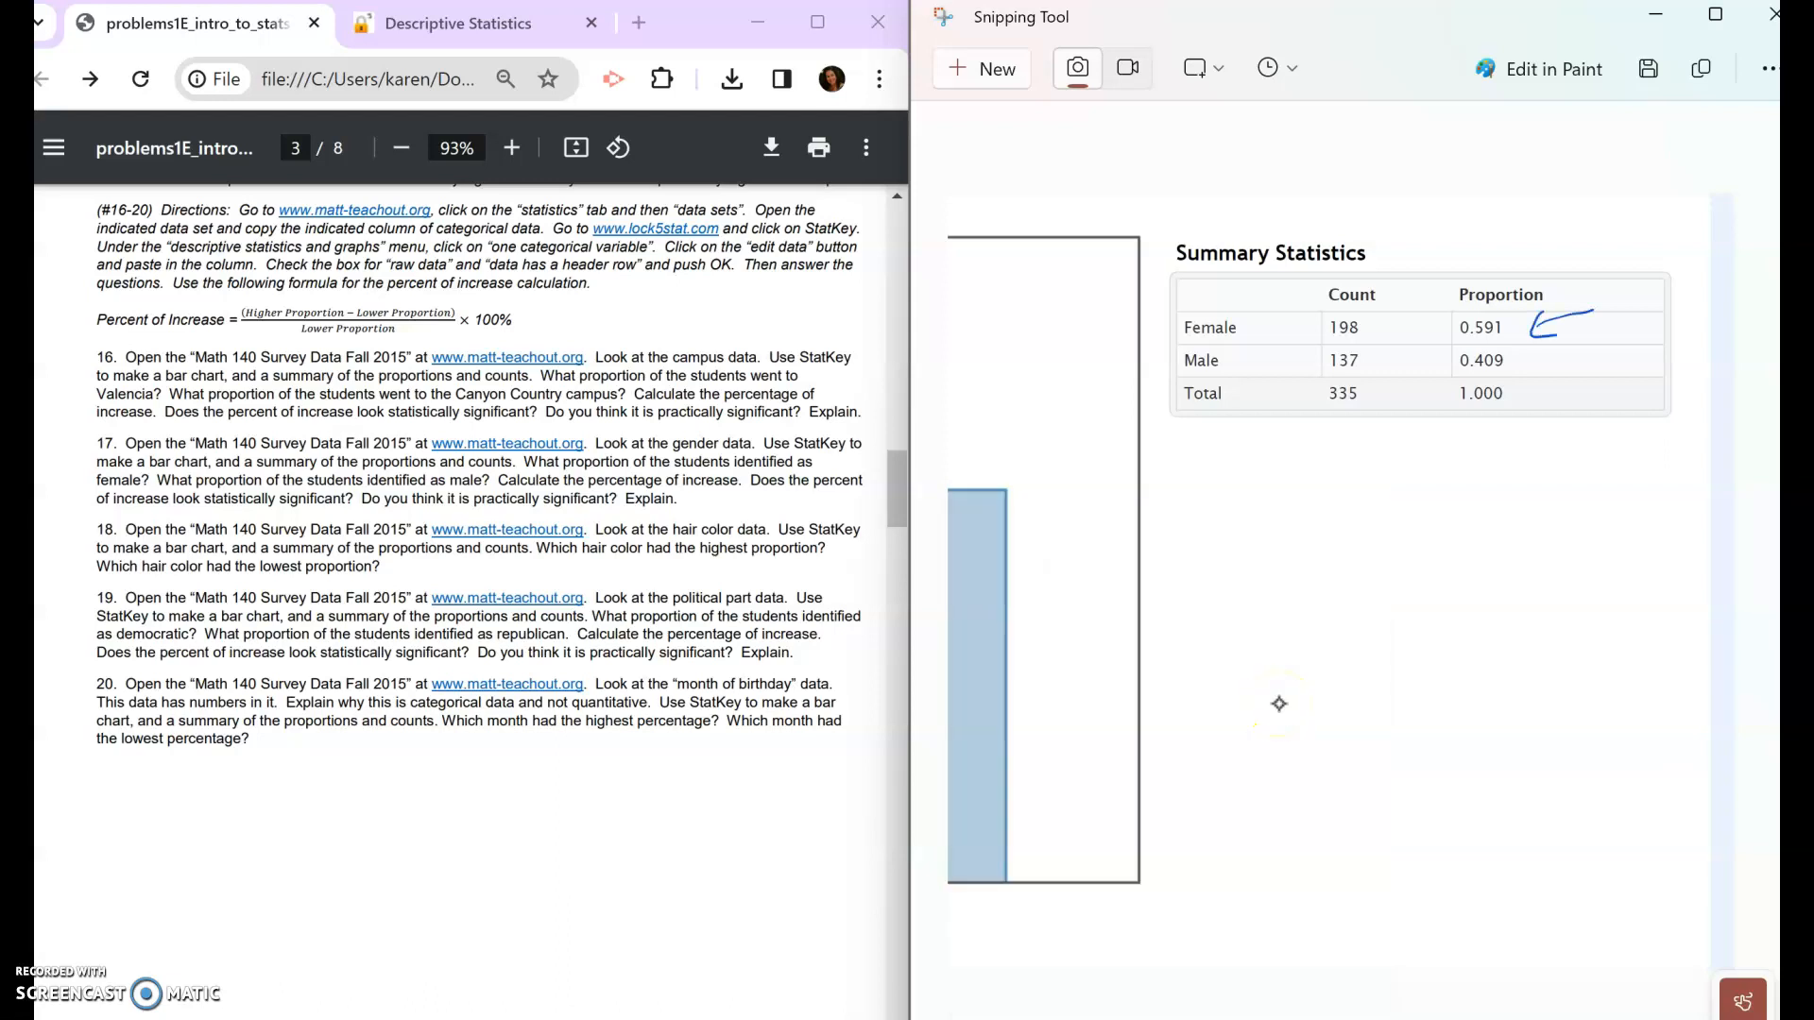